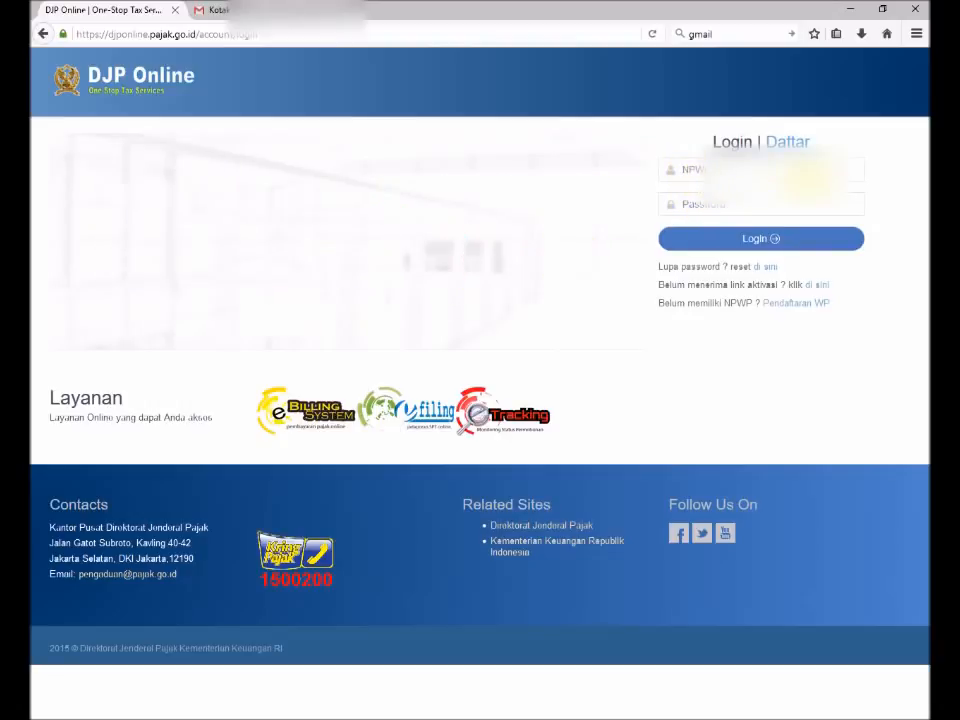
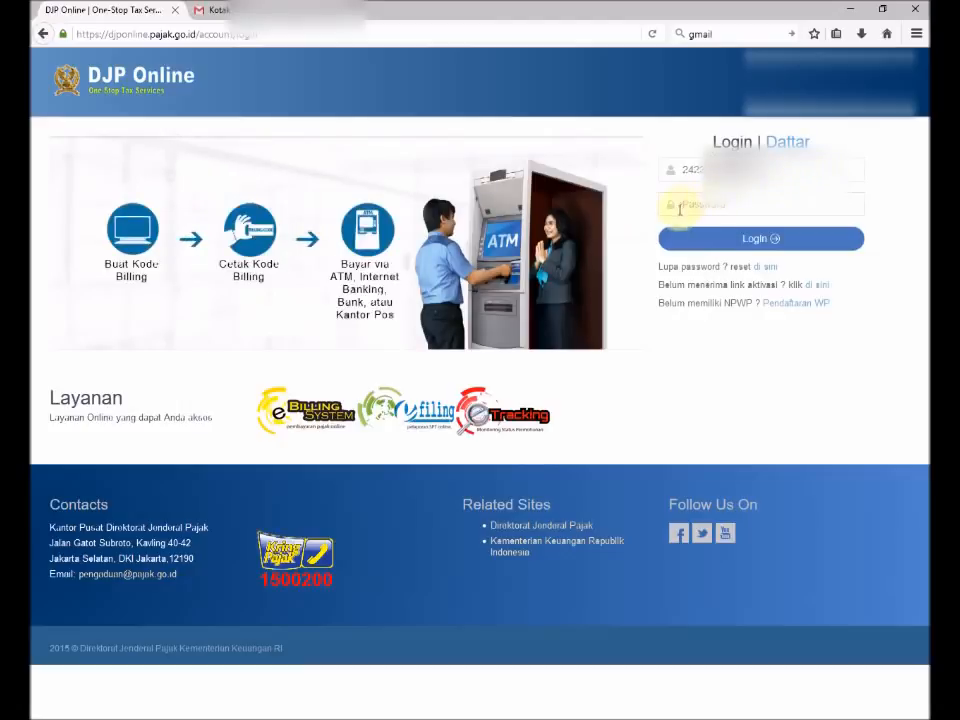
# Log in to DJP Online with the account's NPWP and password to reach the e-Filing SPT list.
pyautogui.click(690, 203)
pyautogui.write('••••••••••')
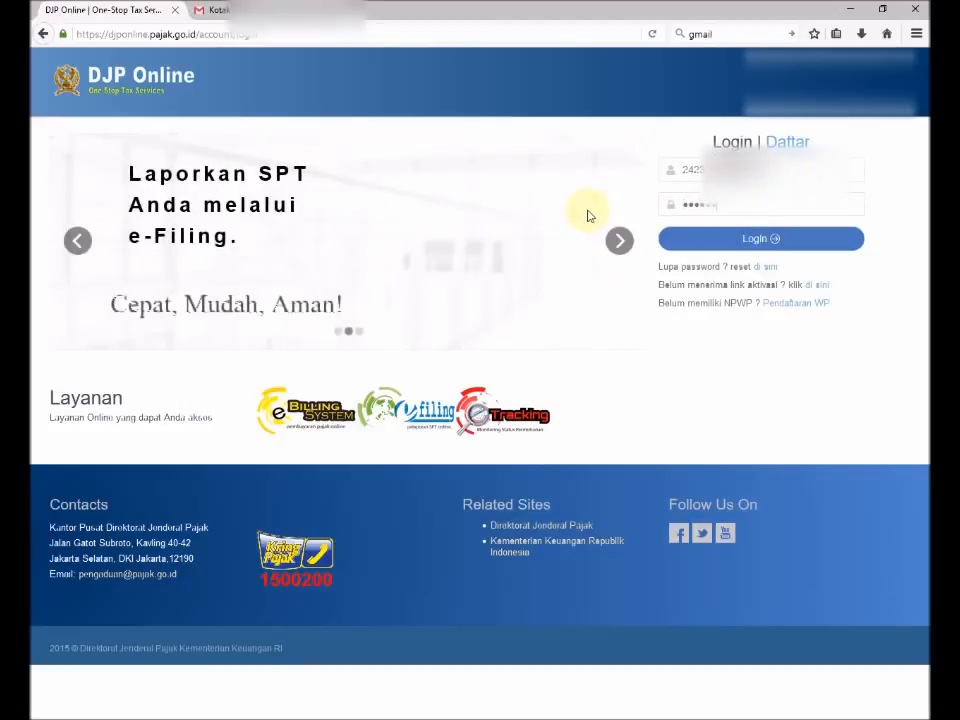
pyautogui.click(731, 242)
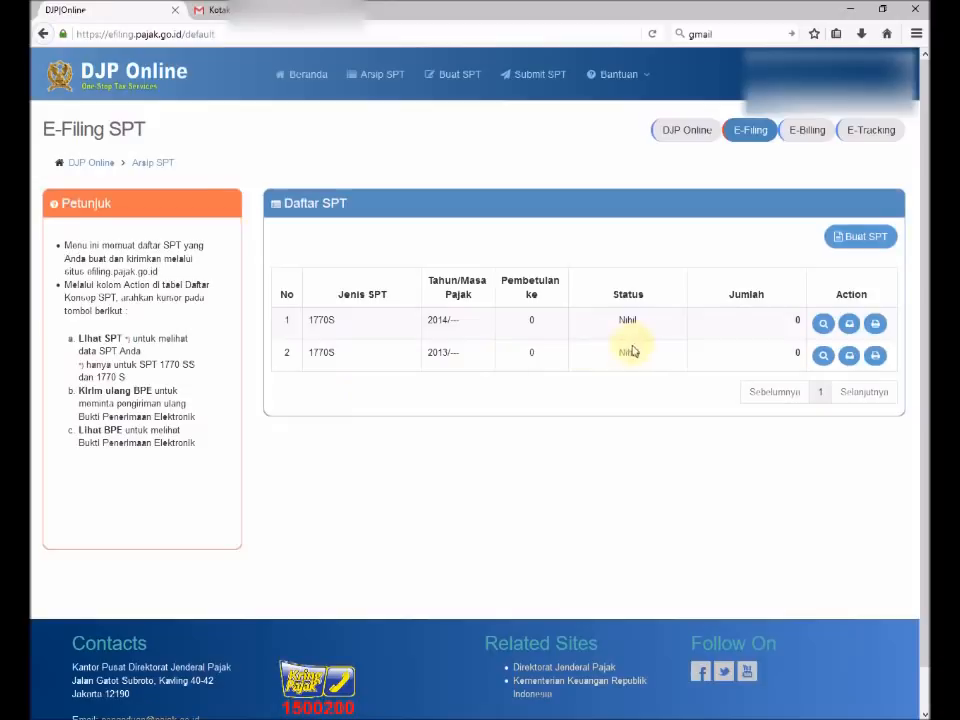
# Start a new SPT, answer Tidak to business, spousal and under-60-million questions, and choose Dengan panduan.
pyautogui.click(859, 238)
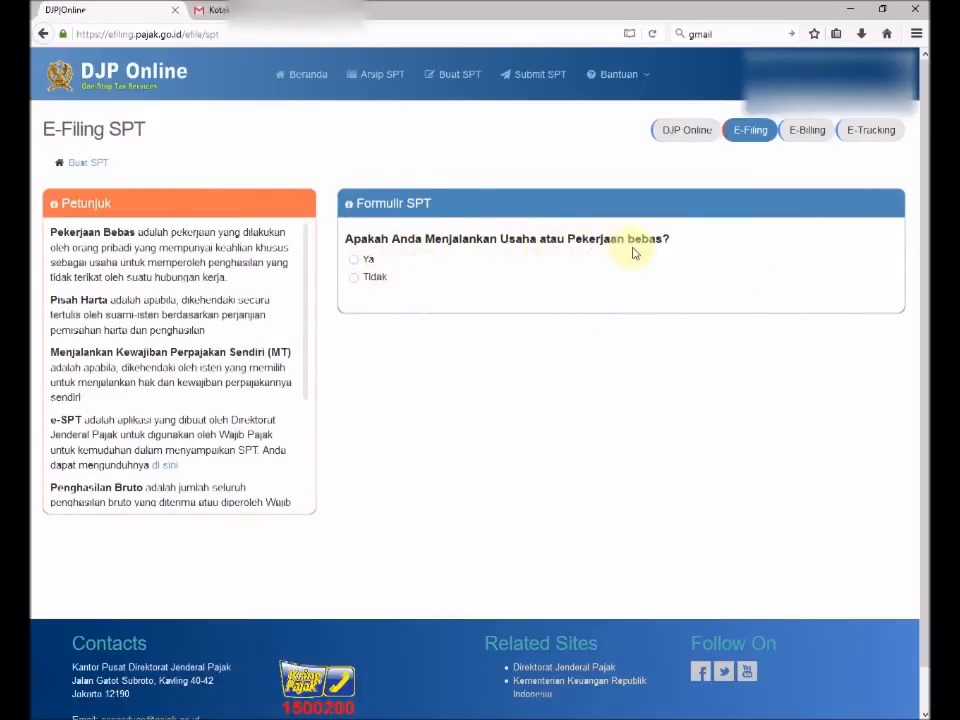
pyautogui.click(353, 280)
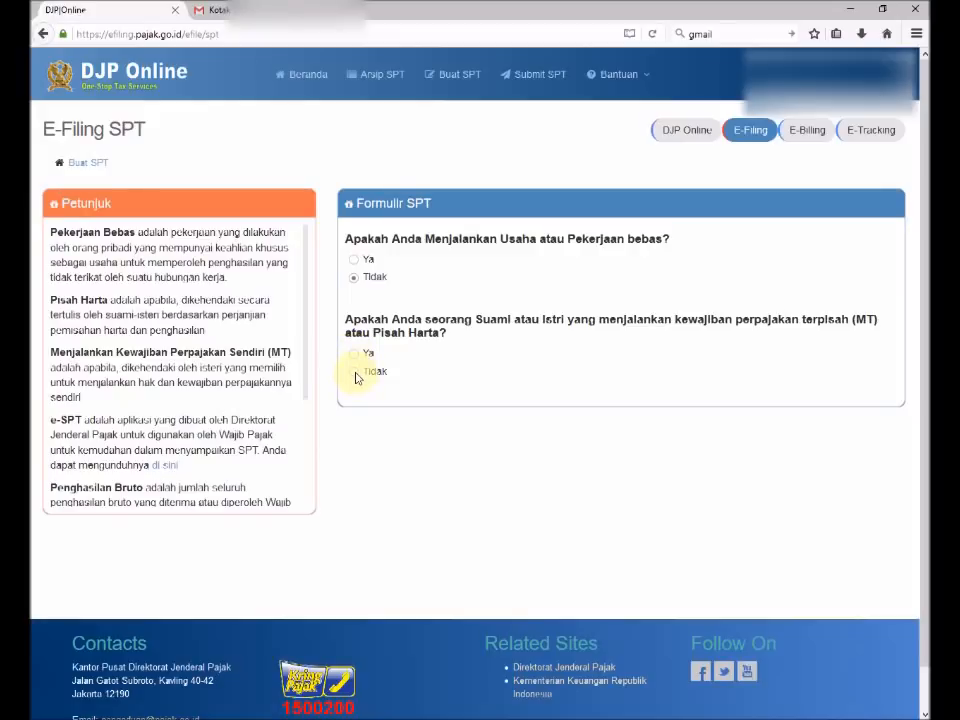
pyautogui.click(355, 373)
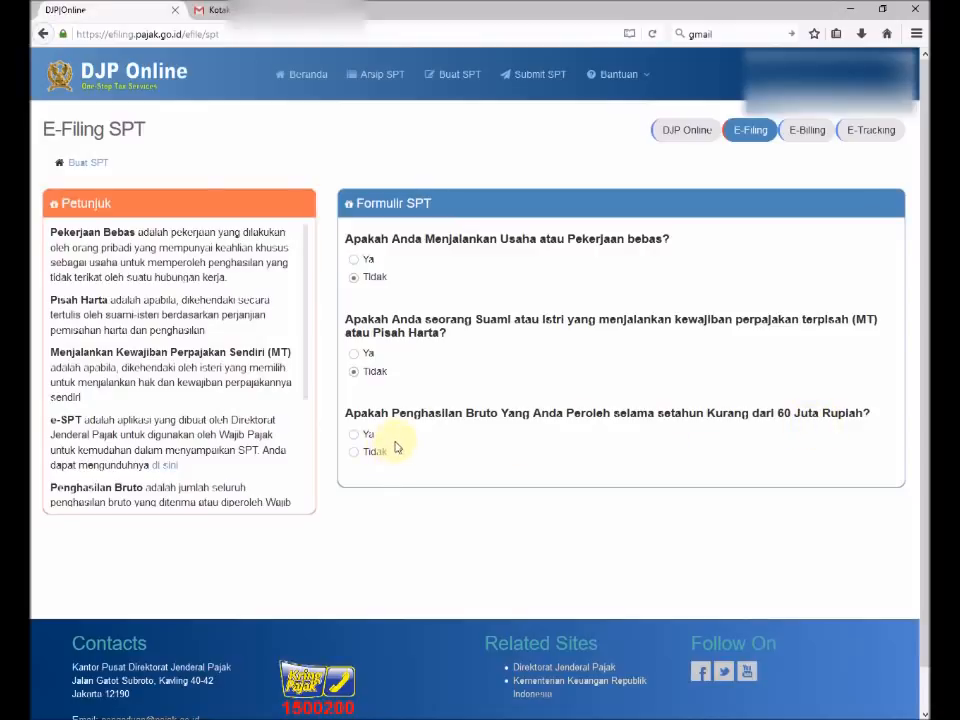
pyautogui.click(355, 456)
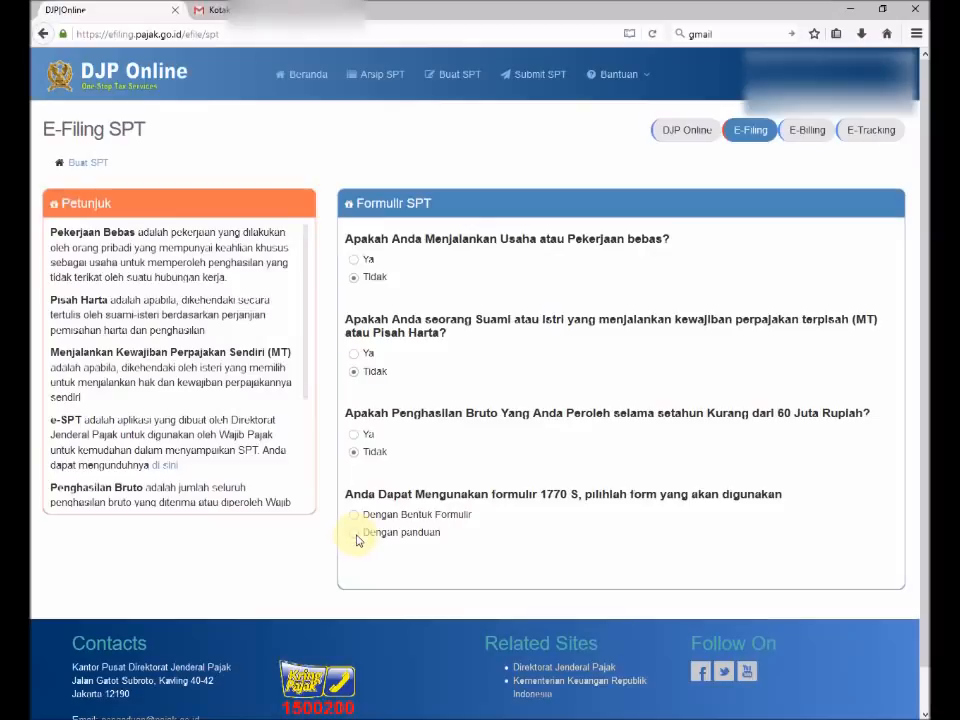
pyautogui.click(355, 533)
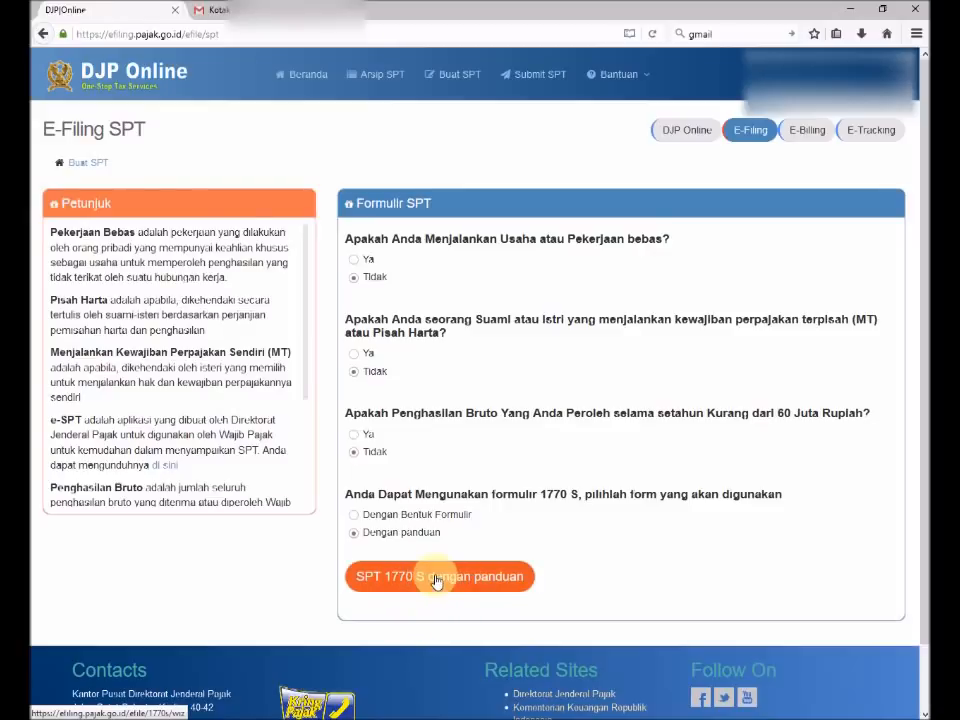
# Open the guided 1770 S form, set tax year 2015 with Normal status, and continue to step 2.
pyautogui.click(436, 579)
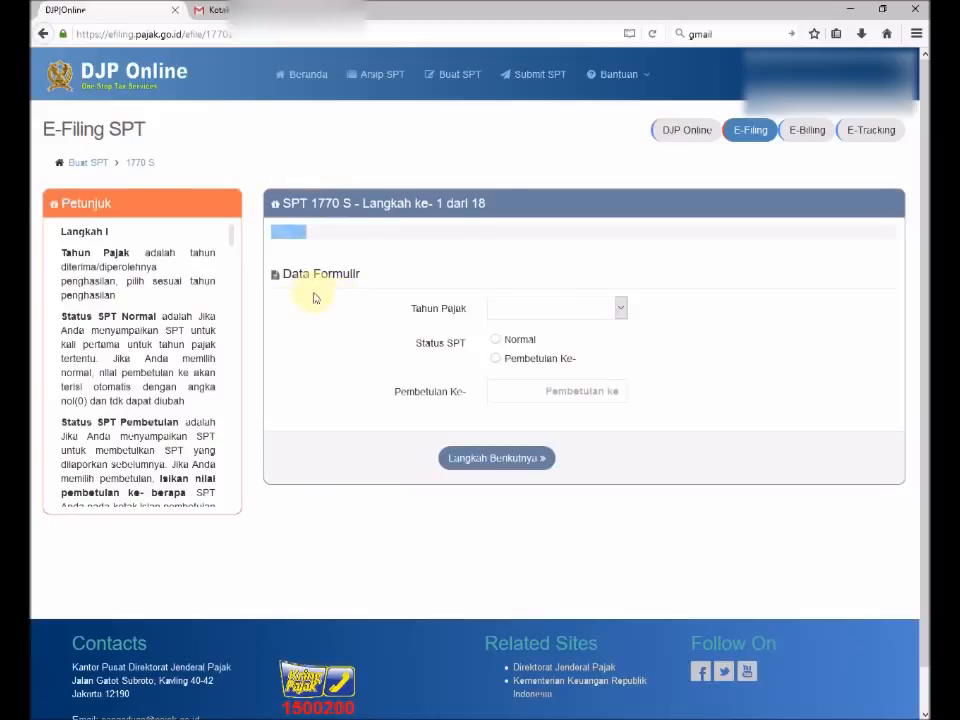
pyautogui.click(621, 314)
pyautogui.click(505, 337)
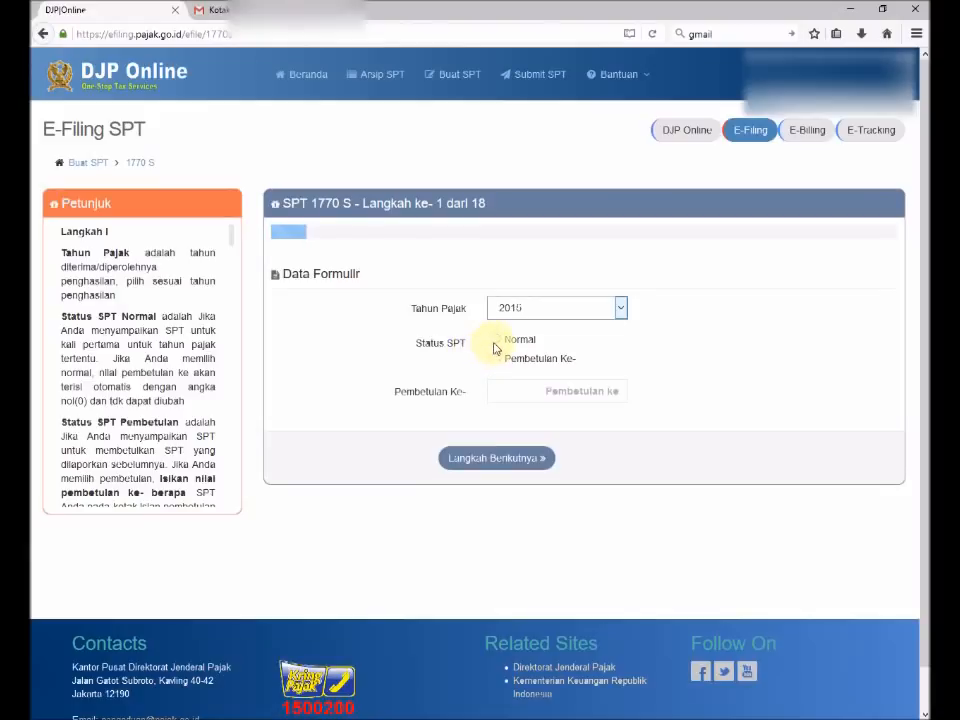
pyautogui.click(497, 342)
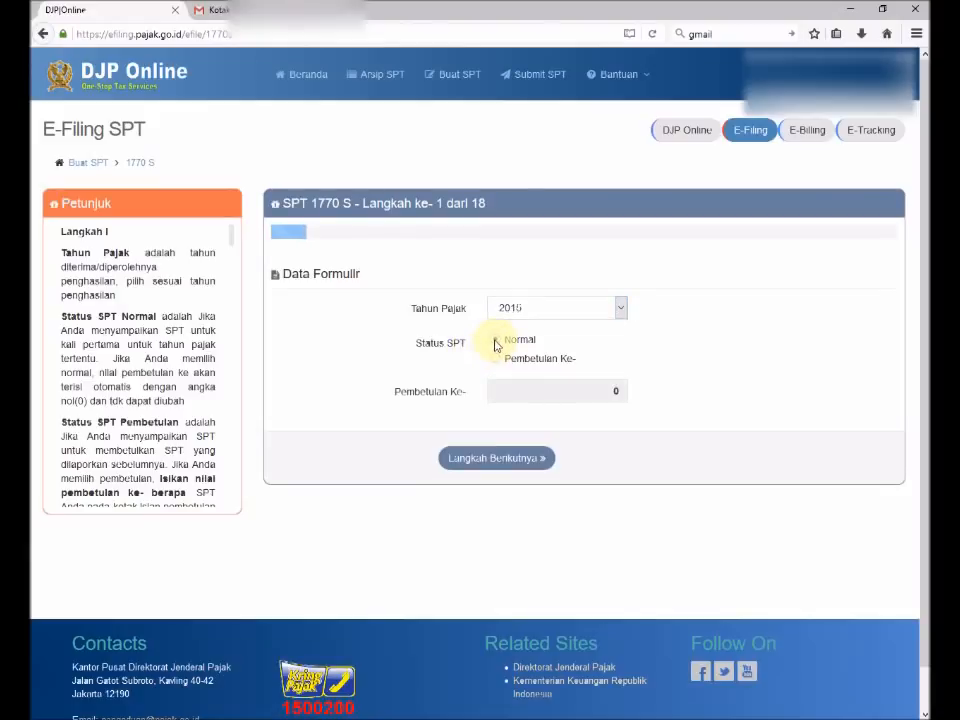
pyautogui.click(487, 466)
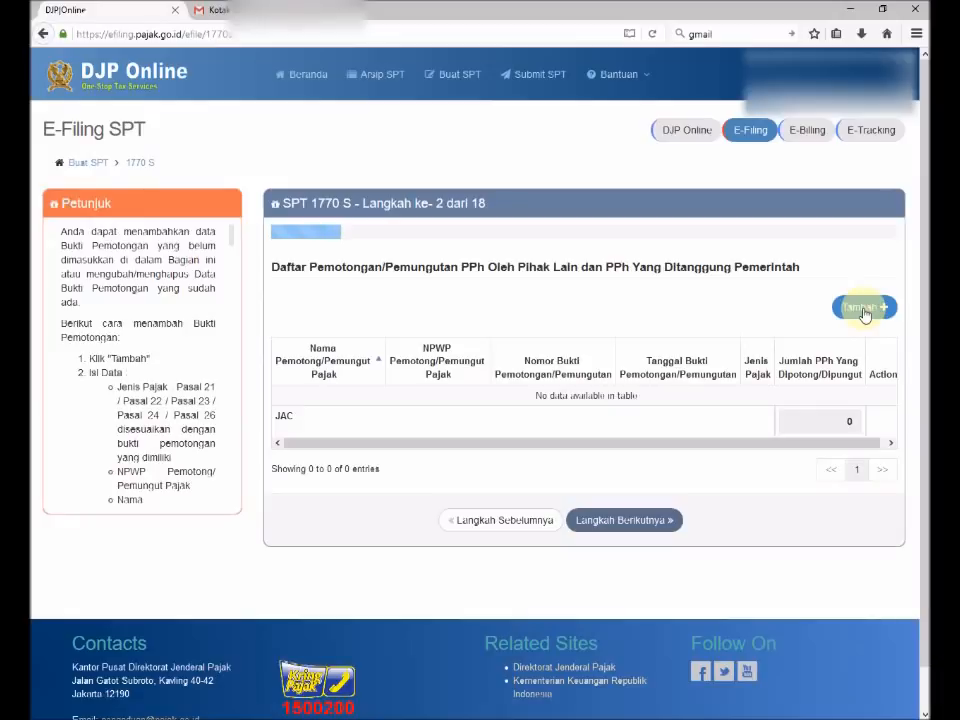
# Add a Pasal 21 withholding slip and fill in the withholder's NPWP and the slip number.
pyautogui.click(864, 310)
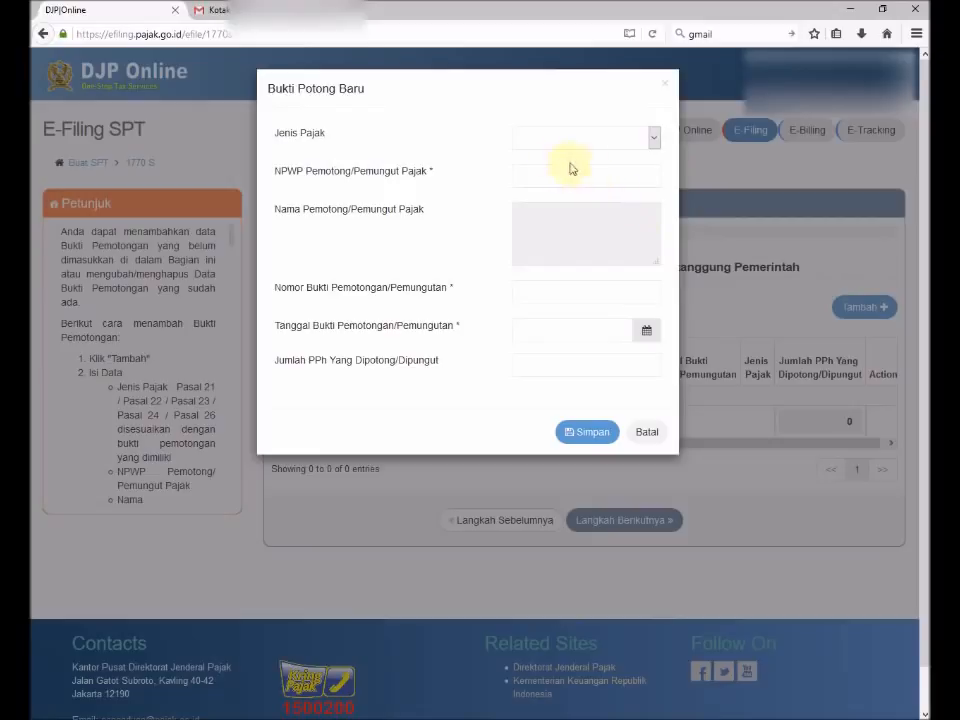
pyautogui.click(651, 143)
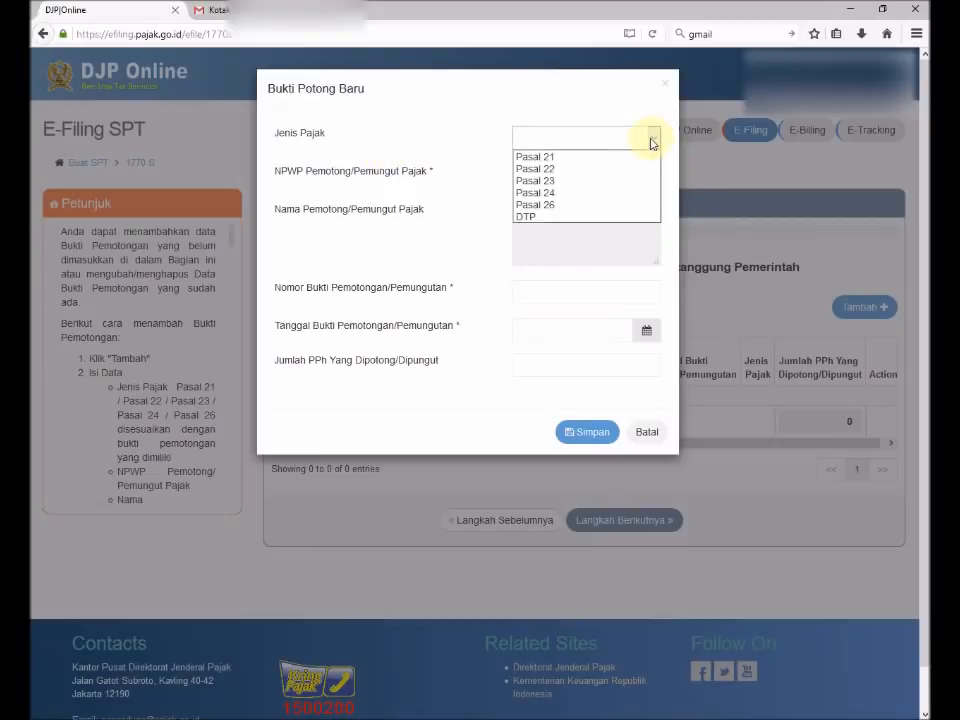
pyautogui.click(547, 159)
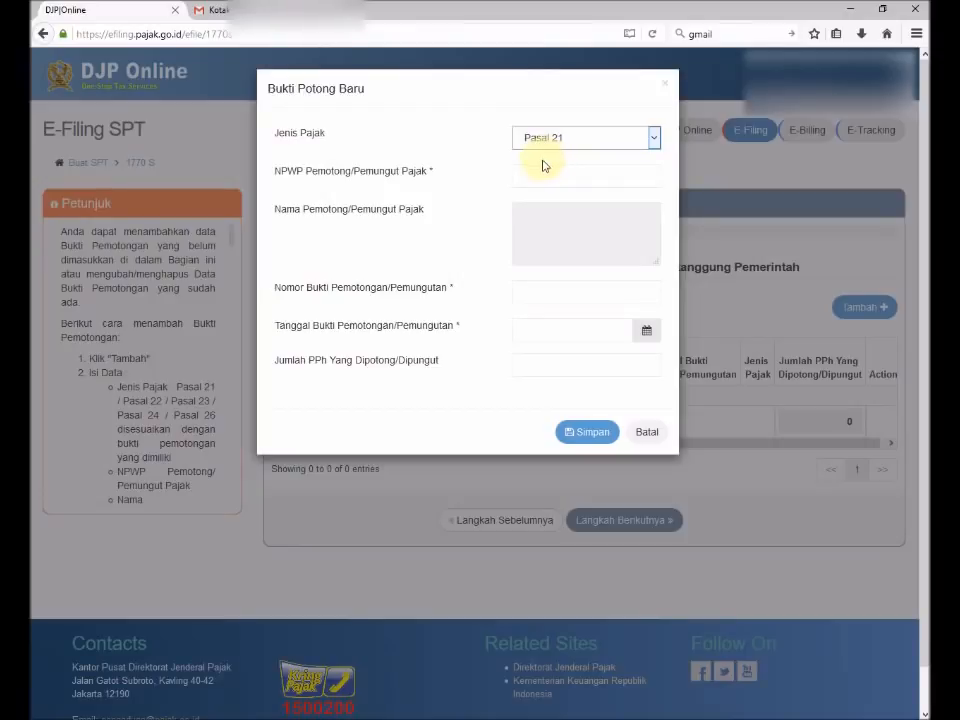
pyautogui.click(544, 175)
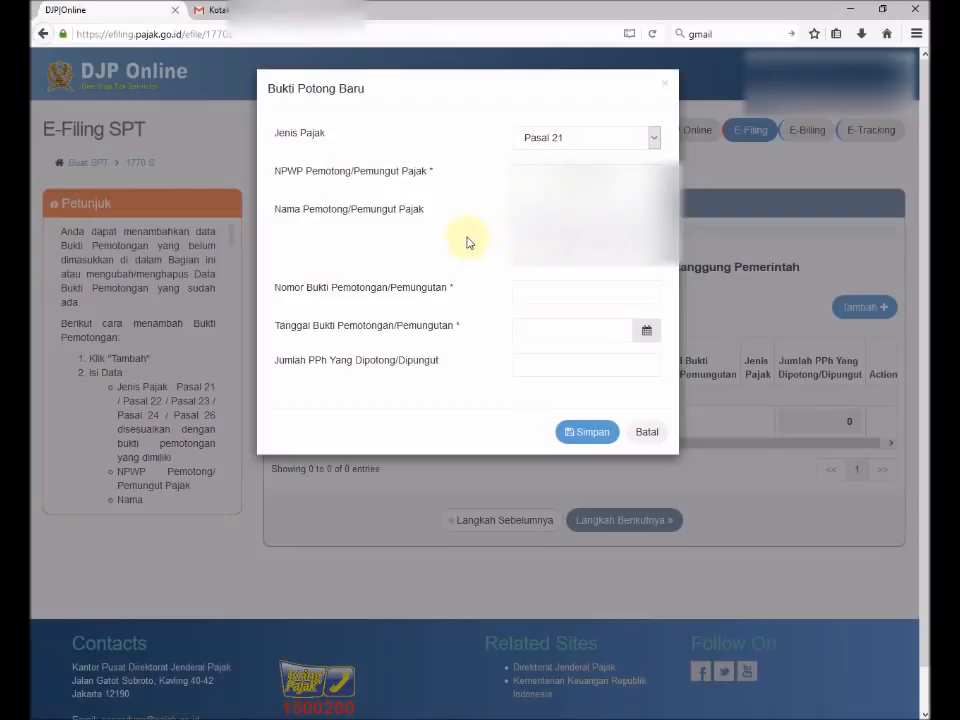
pyautogui.press('Tab')
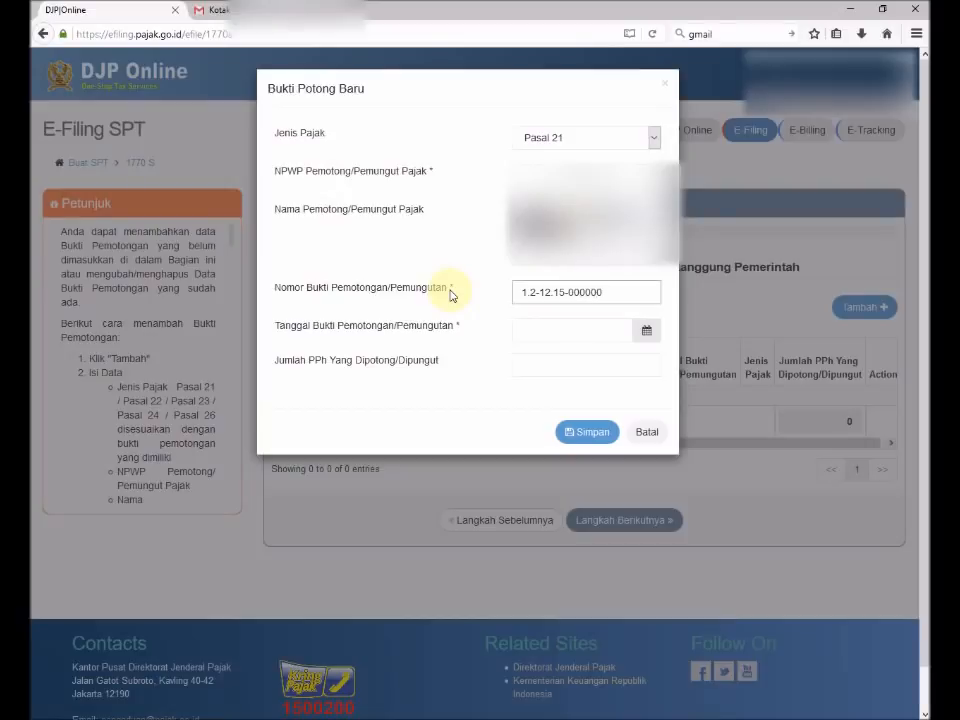
pyautogui.click(451, 296)
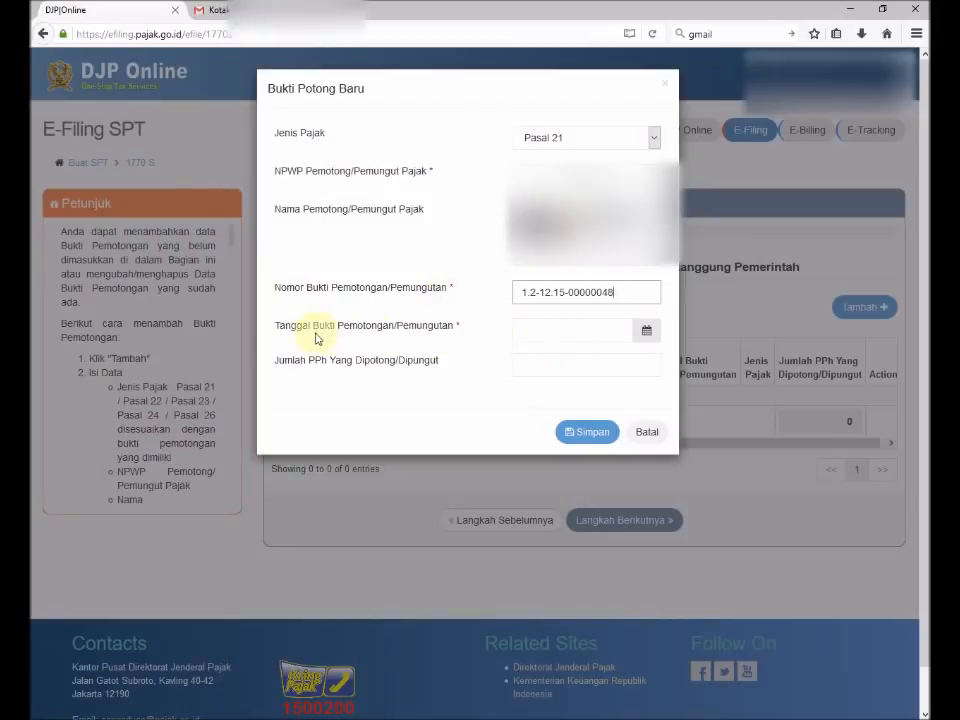
# Date the slip 31-12-2015 and enter withheld tax of 8.474.050.
pyautogui.click(575, 331)
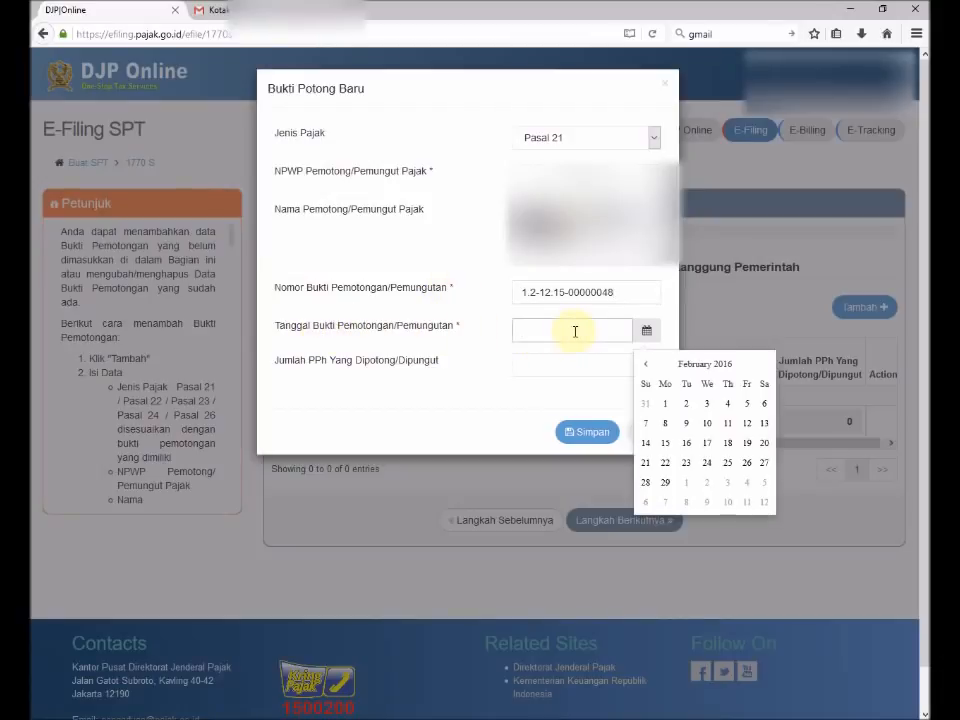
pyautogui.click(645, 366)
pyautogui.click(645, 366)
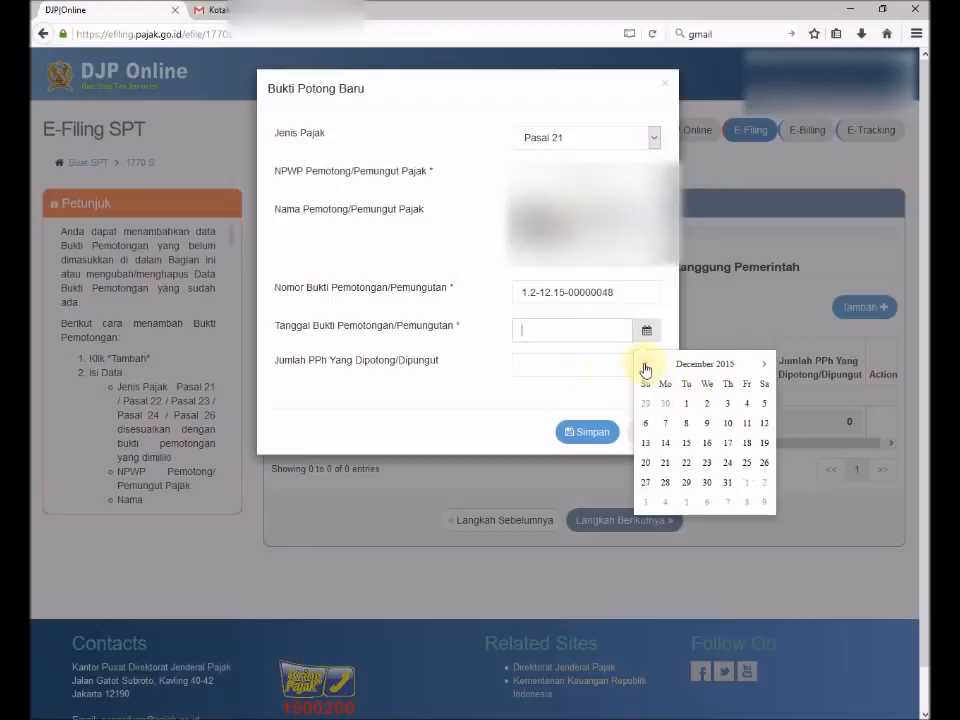
pyautogui.click(726, 483)
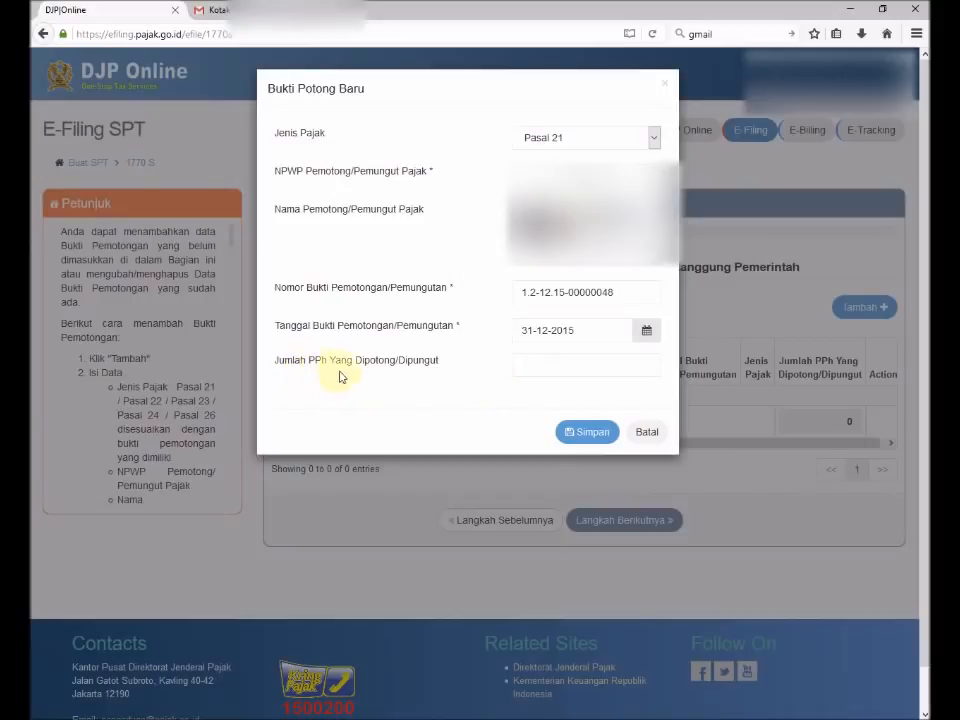
pyautogui.click(525, 367)
pyautogui.write('8474050')
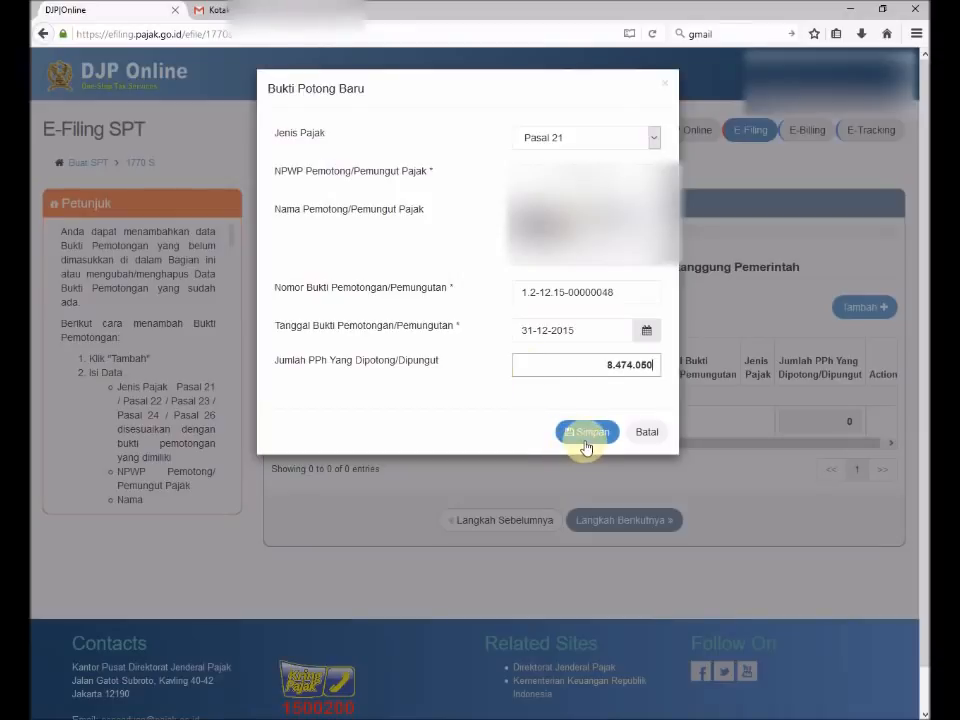
# Save the Pasal 21 slip of 8.474.050, review the withholding table, and advance to step 3.
pyautogui.click(587, 431)
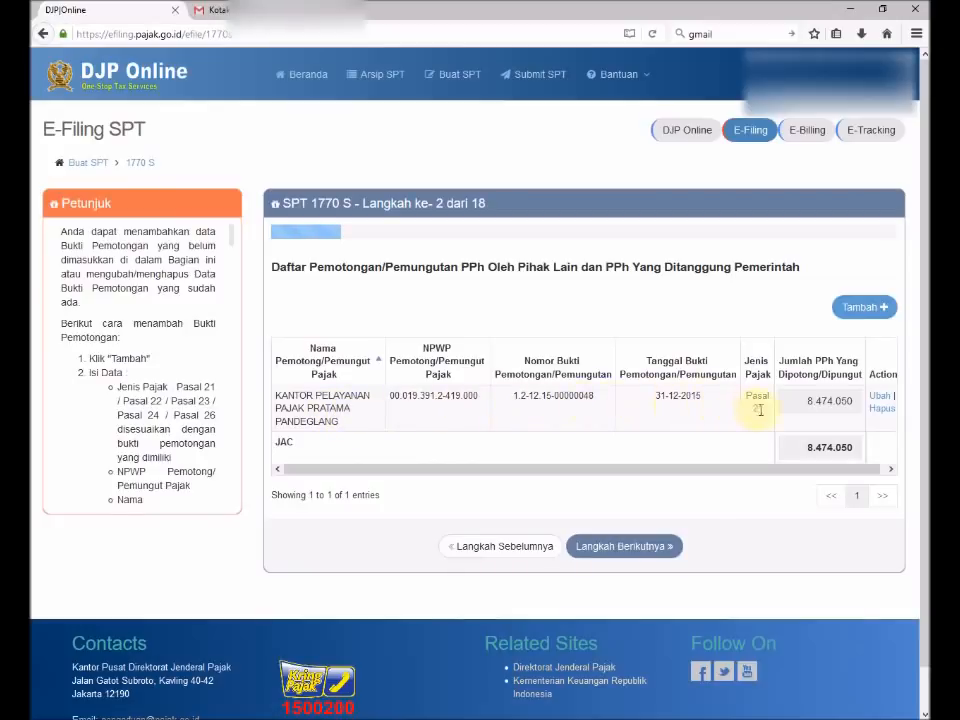
pyautogui.moveTo(745, 474); pyautogui.dragTo(688, 471)
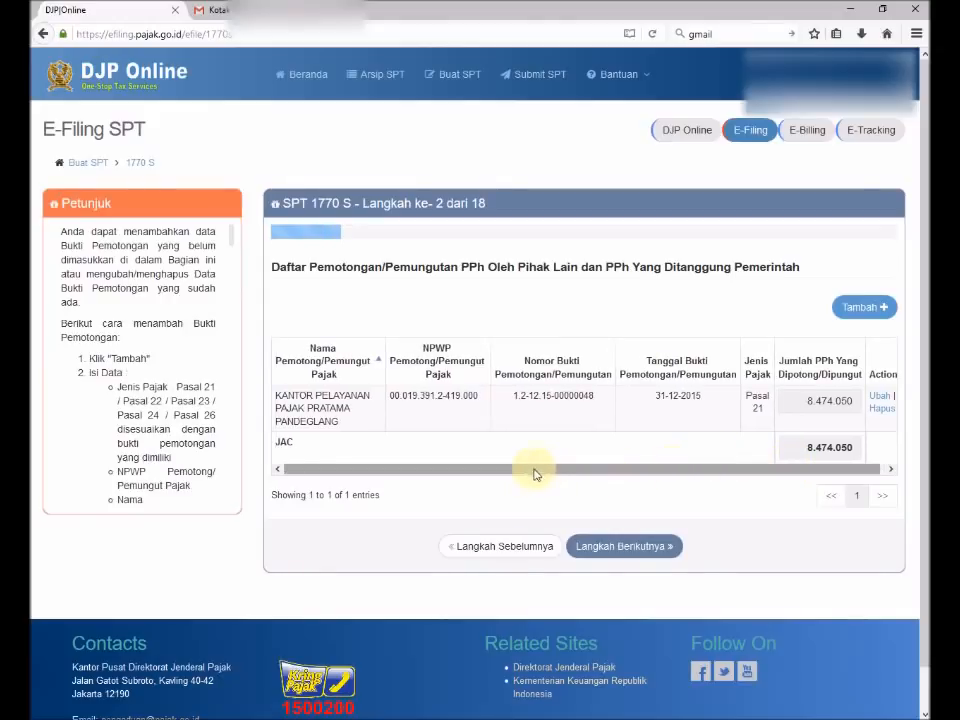
pyautogui.click(616, 549)
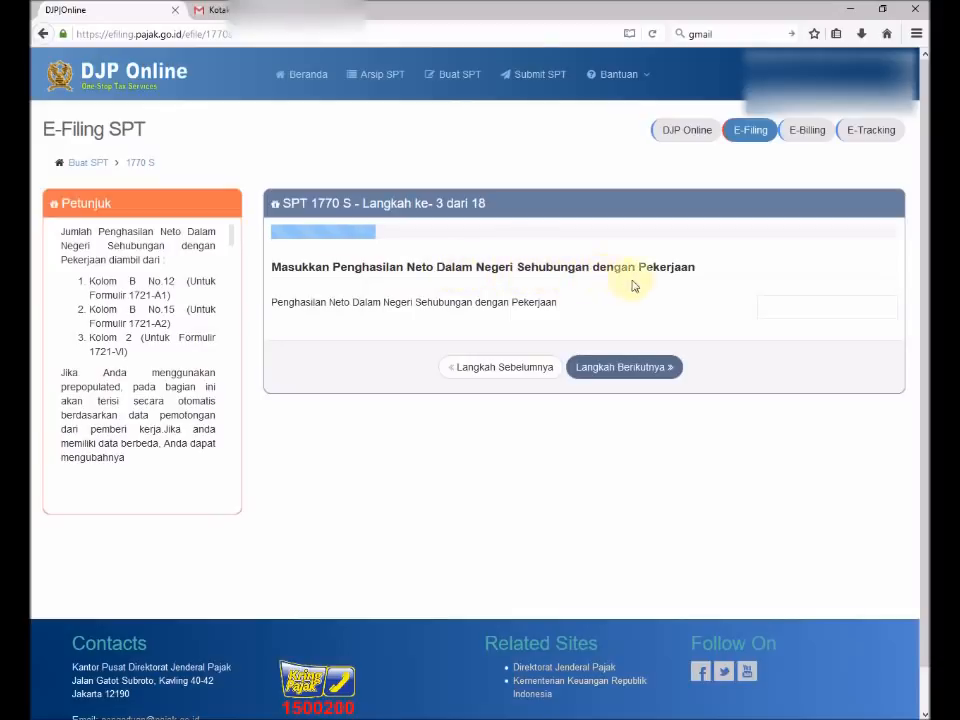
# Enter 131.827.370 as domestic net employment income and advance to step 4.
pyautogui.click(855, 313)
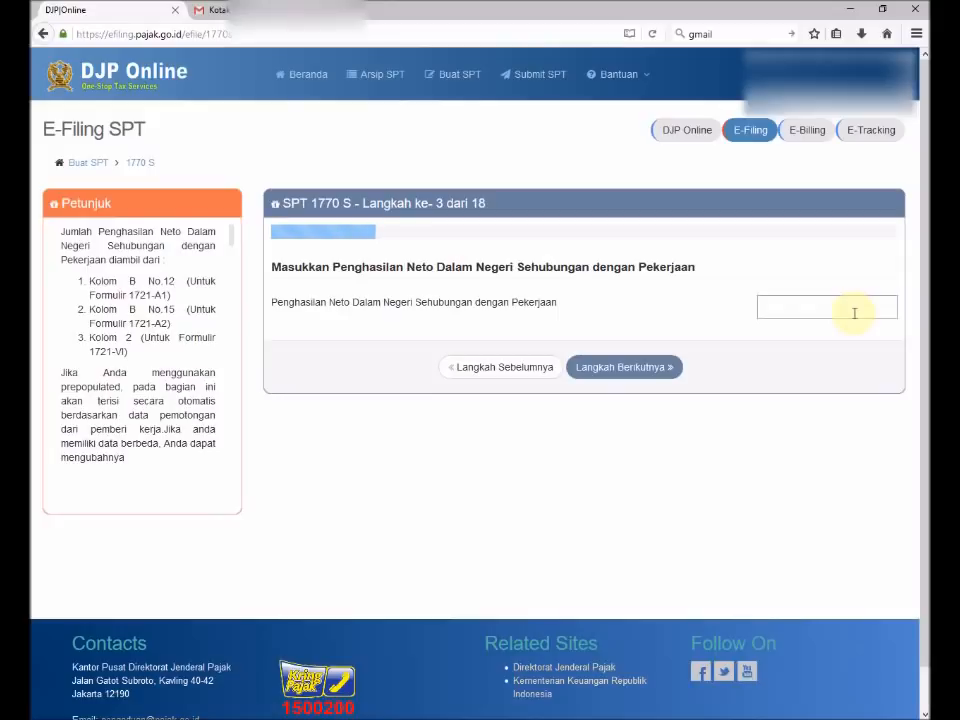
pyautogui.click(854, 313)
pyautogui.write('131.827.370')
pyautogui.click(616, 370)
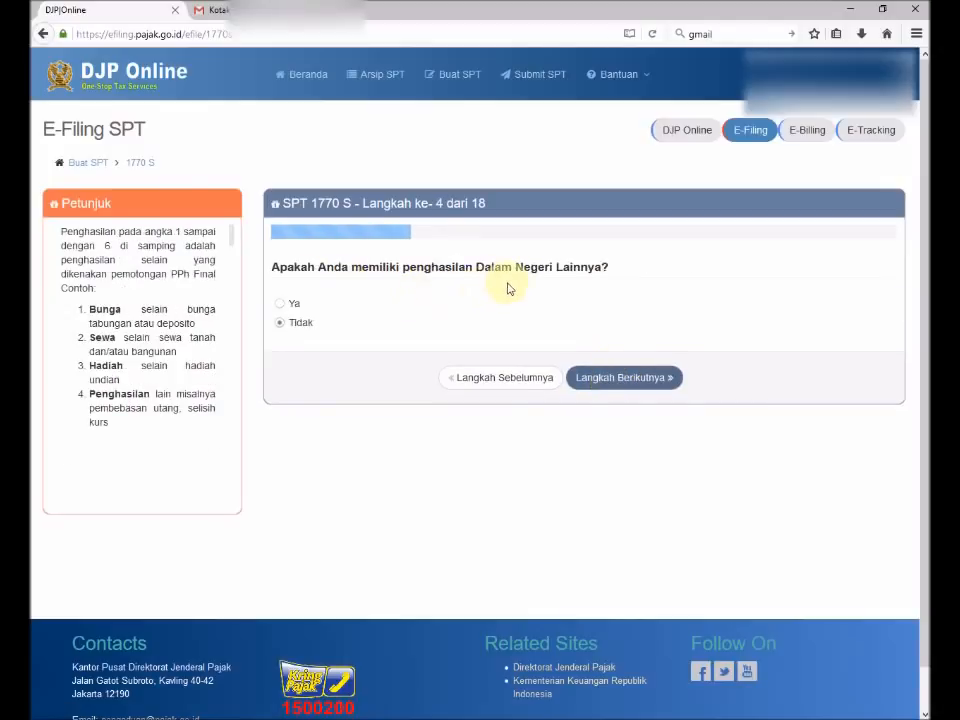
# Answer Tidak to other domestic income and move on to the foreign income question.
pyautogui.click(283, 306)
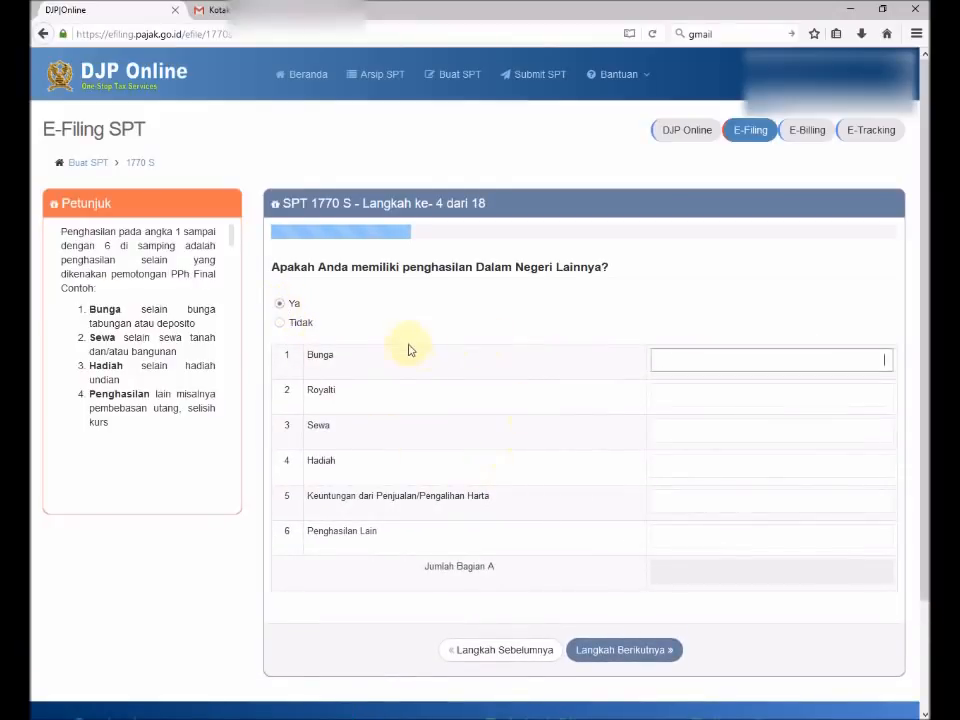
pyautogui.scroll(-2, 508, 412)
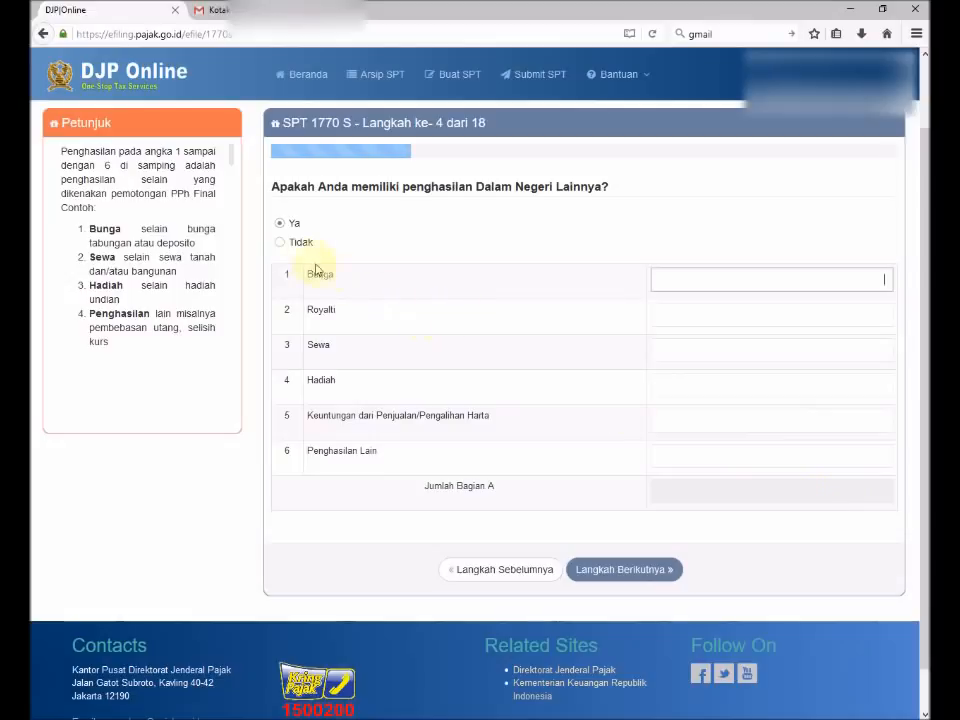
pyautogui.click(280, 244)
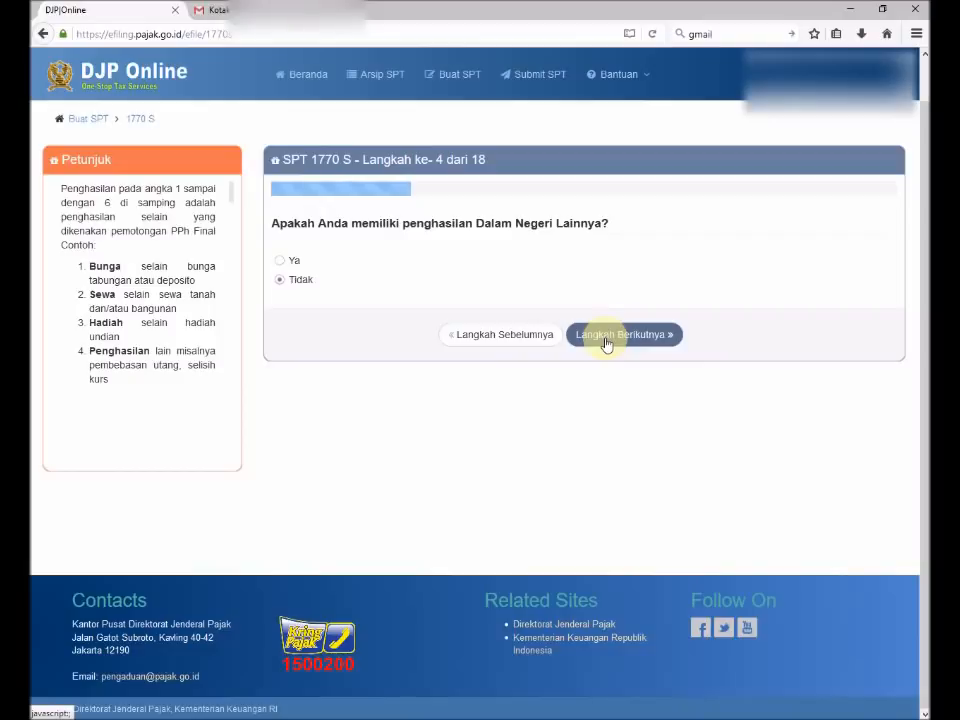
pyautogui.click(605, 340)
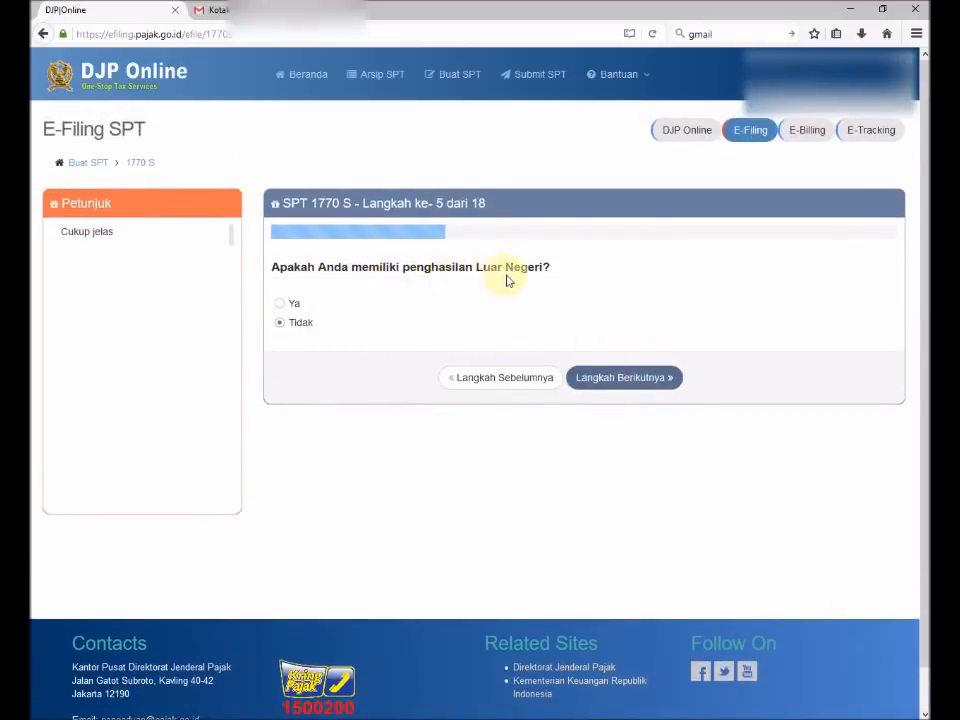
# Answer Tidak to foreign income and continue to step 6.
pyautogui.click(279, 305)
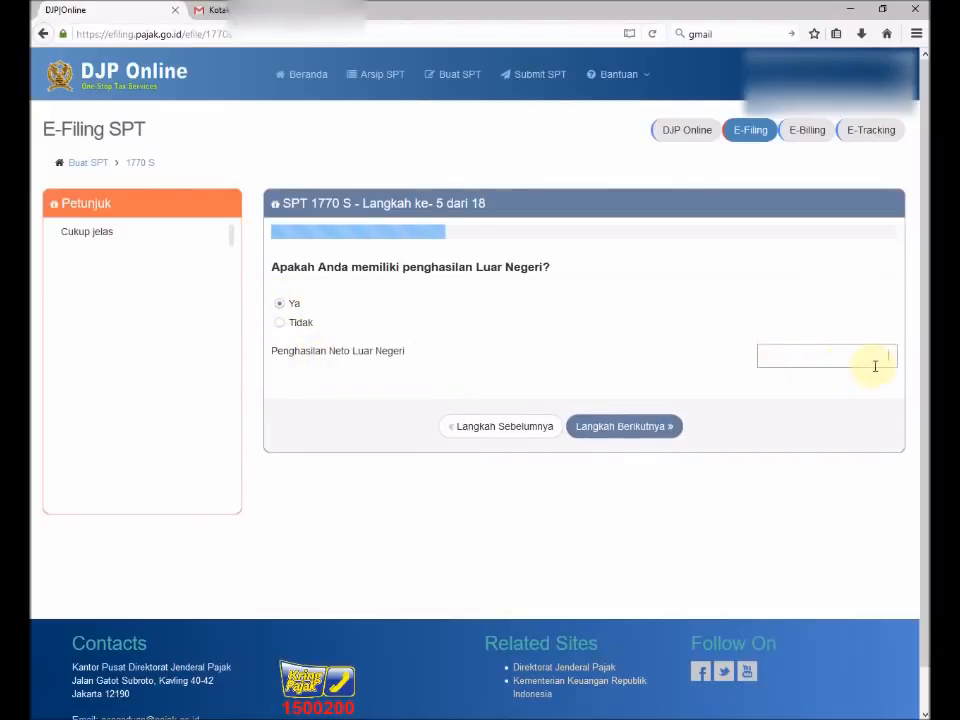
pyautogui.click(283, 325)
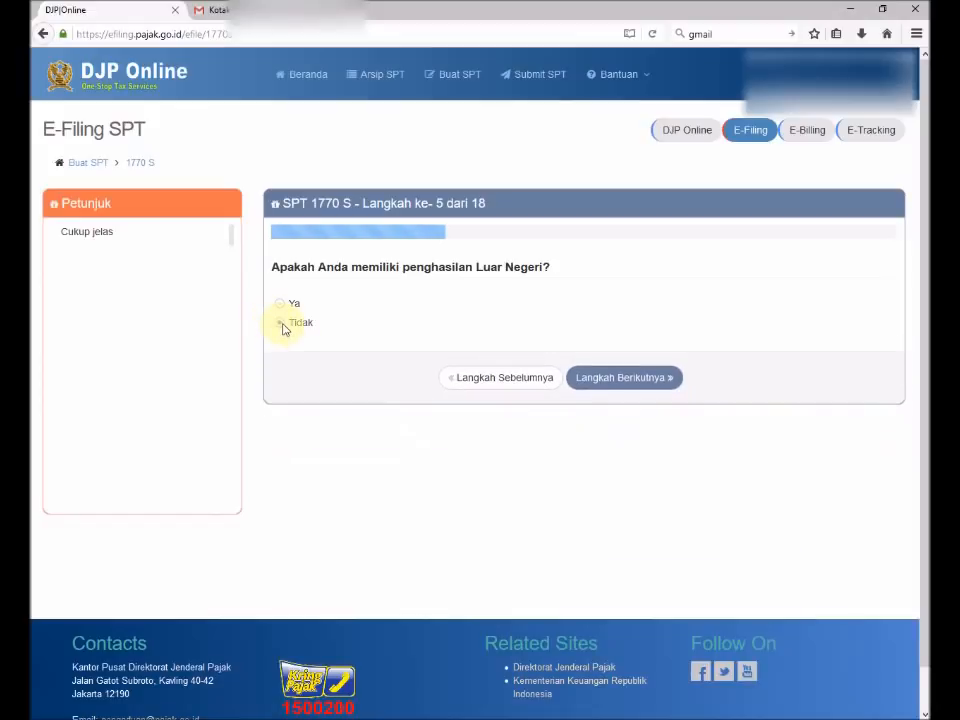
pyautogui.click(606, 380)
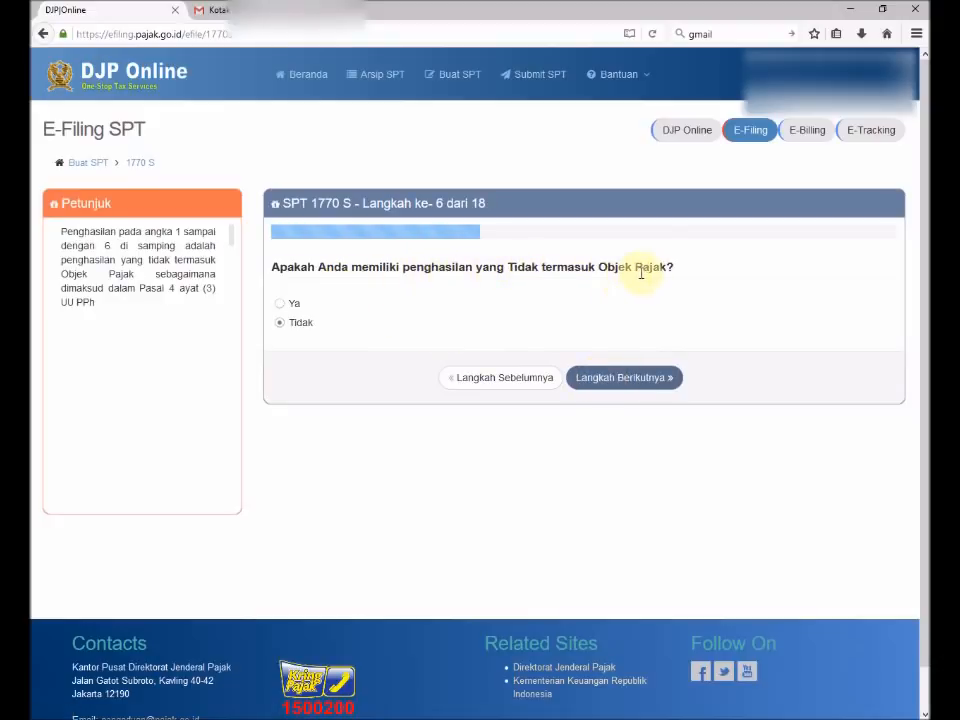
# Answer Tidak to non-taxable income and advance to step 7.
pyautogui.click(281, 305)
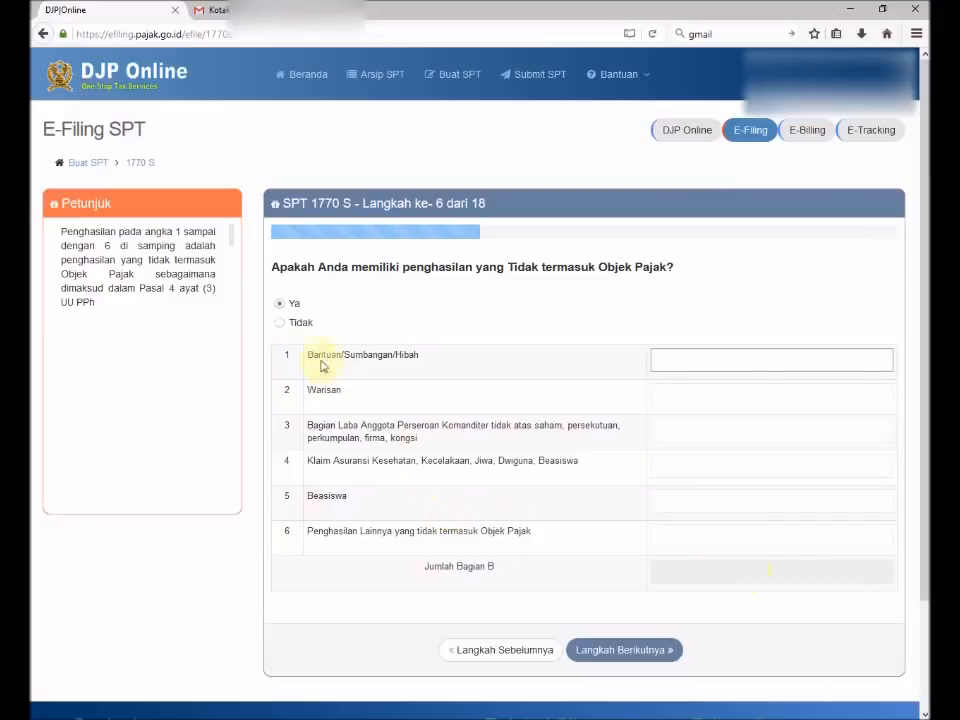
pyautogui.click(280, 325)
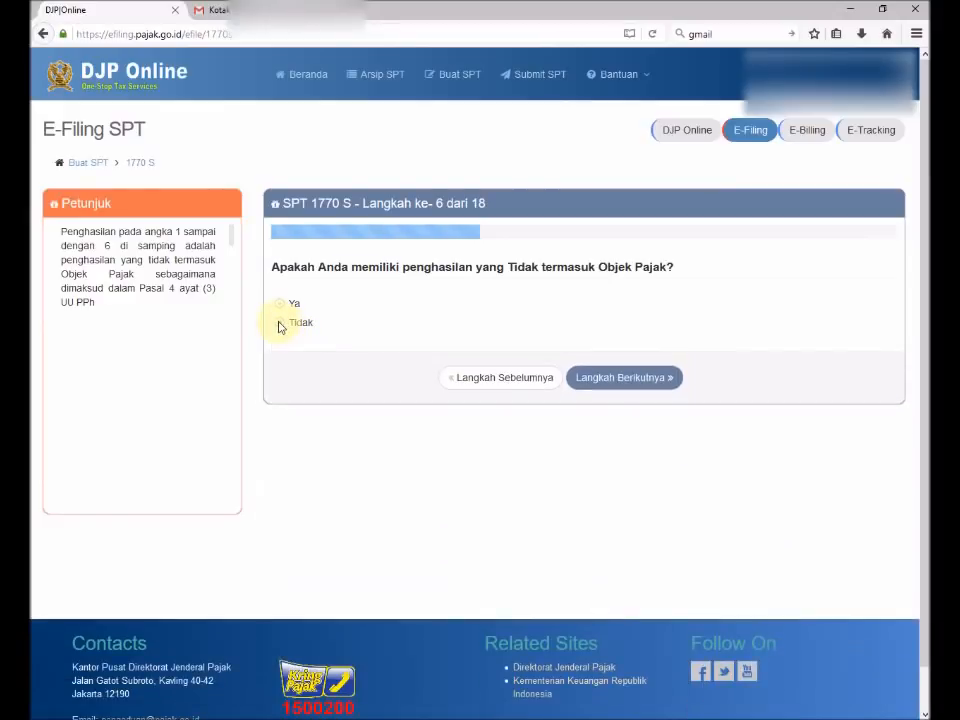
pyautogui.click(616, 387)
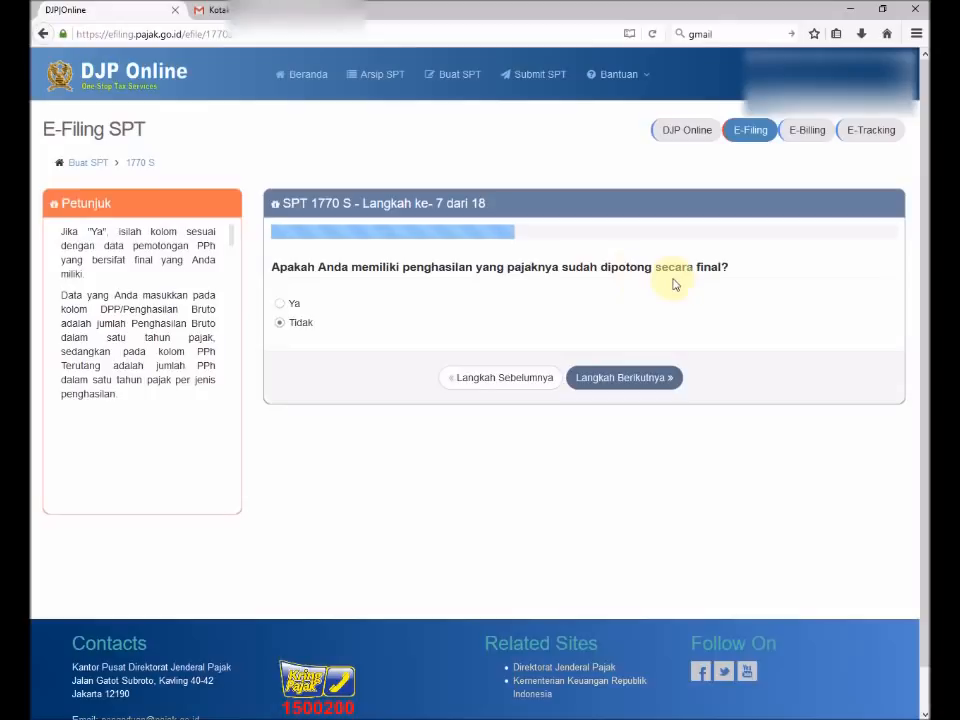
# Open and cancel a final-taxed income entry, then answer Tidak and advance to step 8.
pyautogui.click(281, 305)
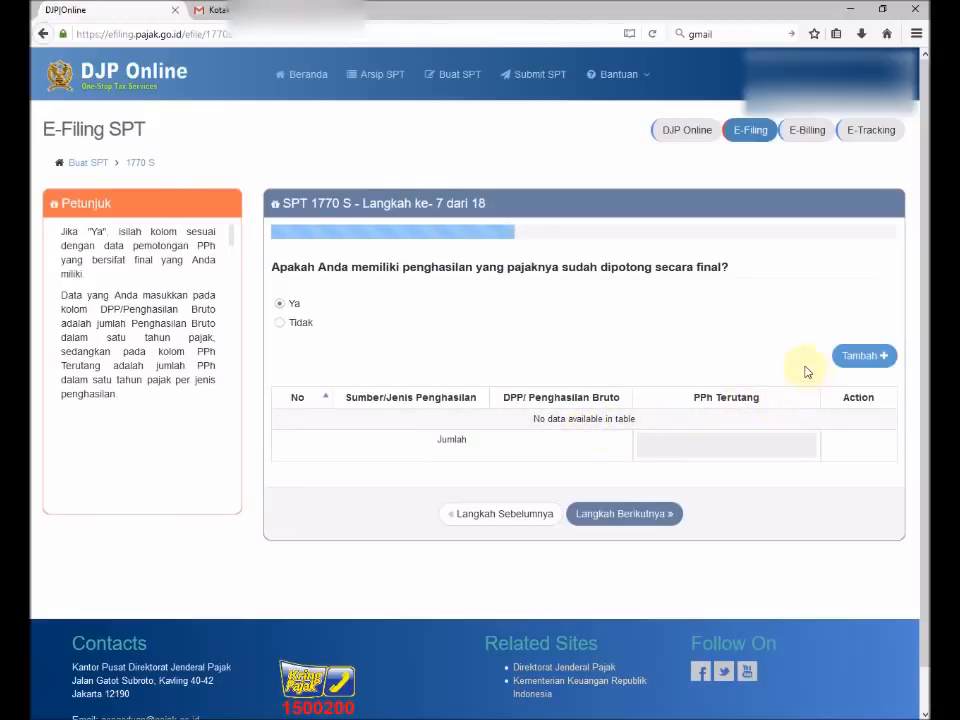
pyautogui.click(862, 358)
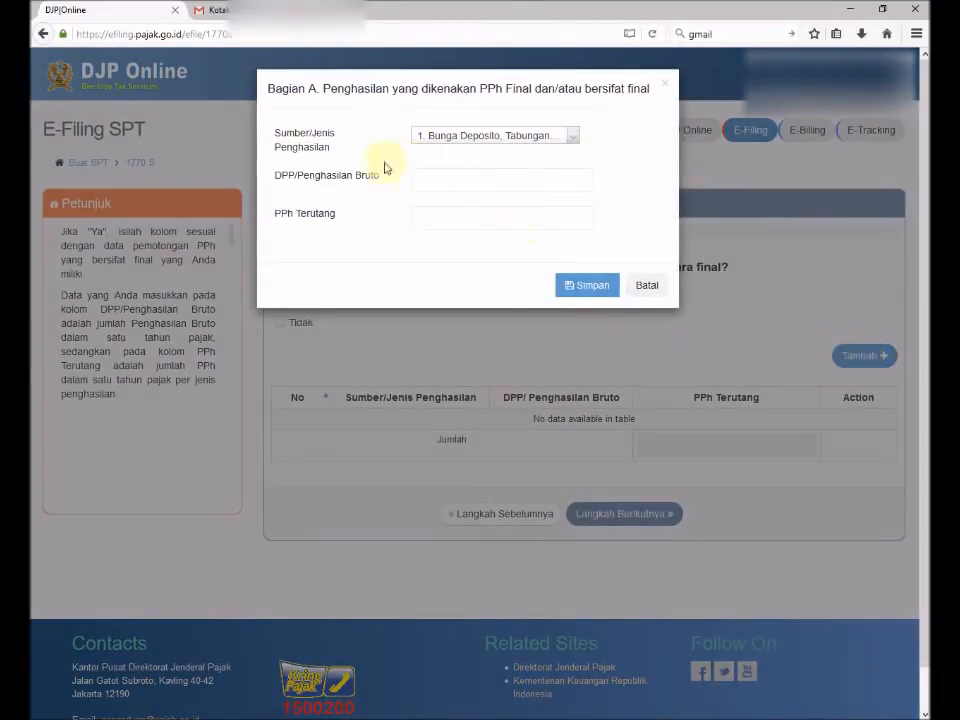
pyautogui.click(460, 140)
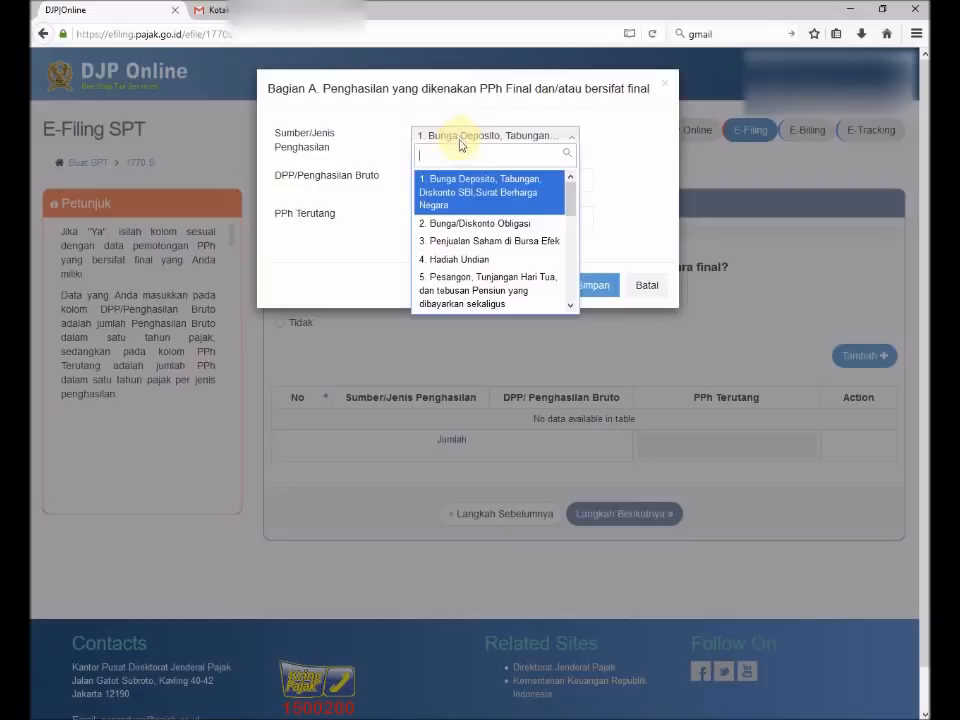
pyautogui.scroll(-5, 481, 253)
pyautogui.scroll(-4, 475, 262)
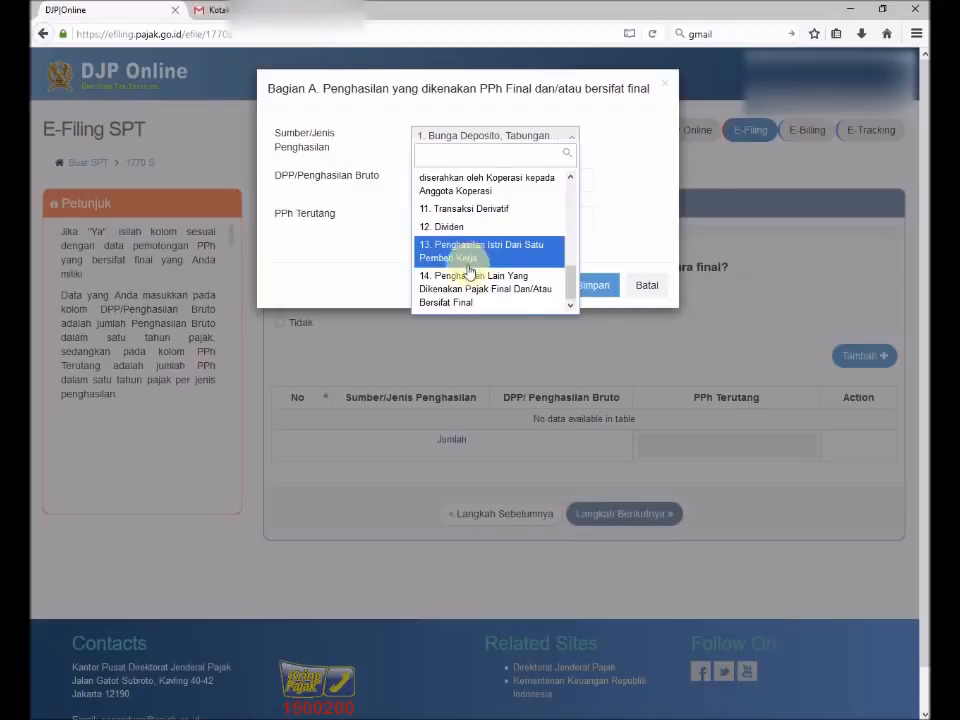
pyautogui.scroll(3, 470, 268)
pyautogui.click(355, 198)
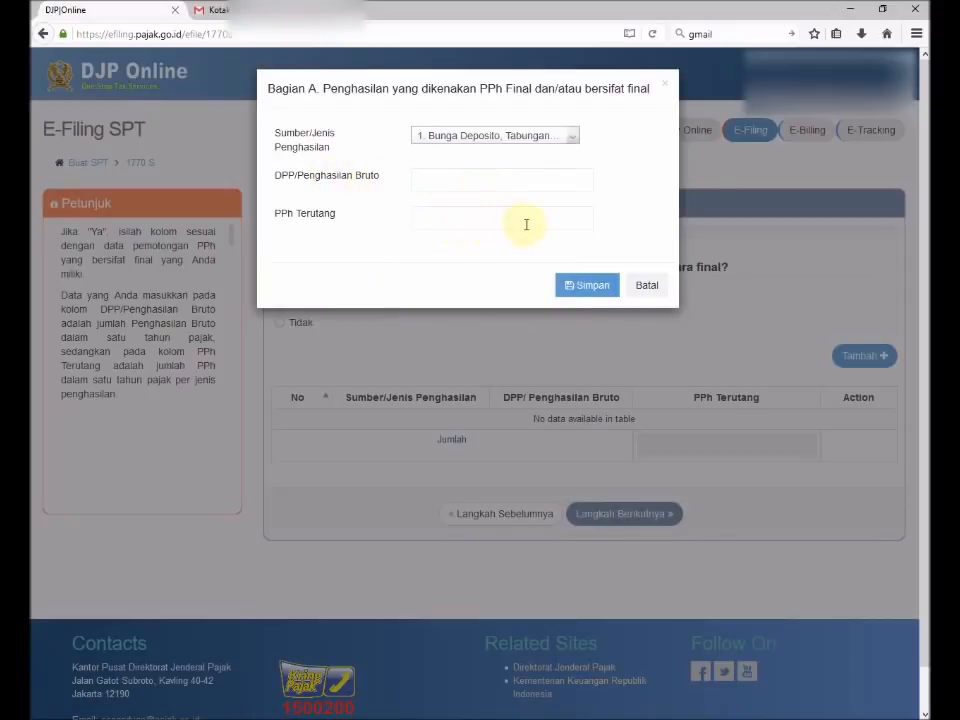
pyautogui.click(645, 285)
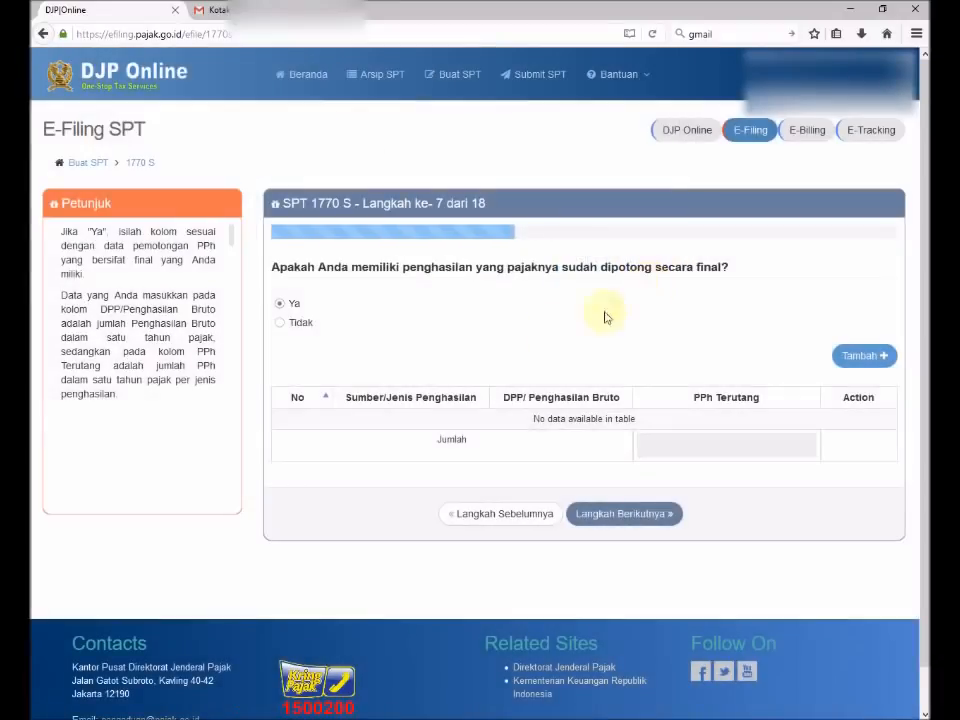
pyautogui.click(281, 324)
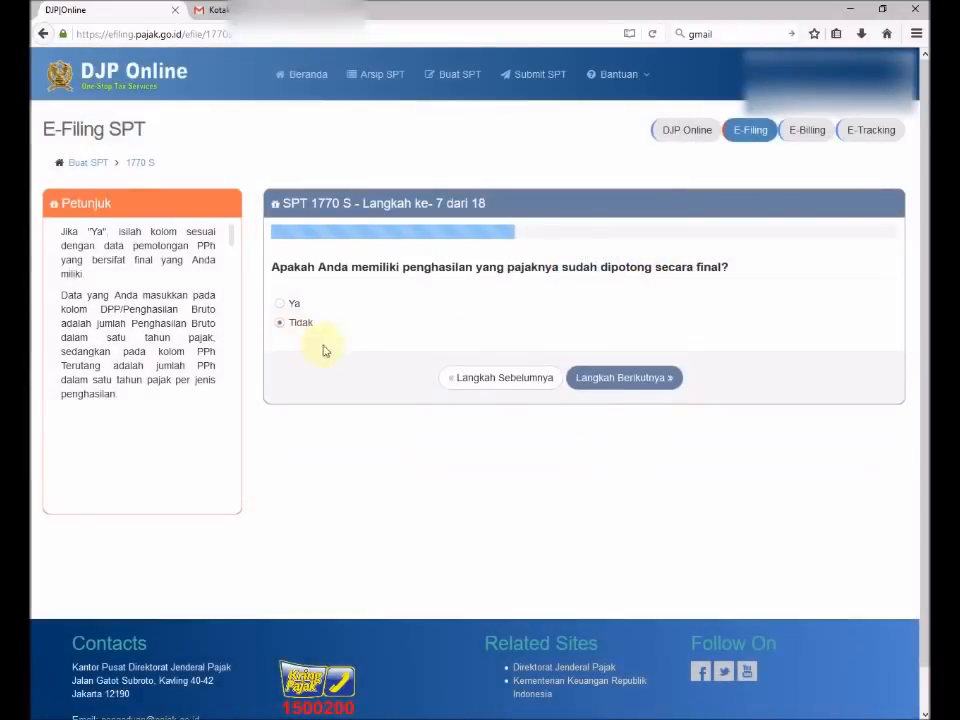
pyautogui.click(617, 380)
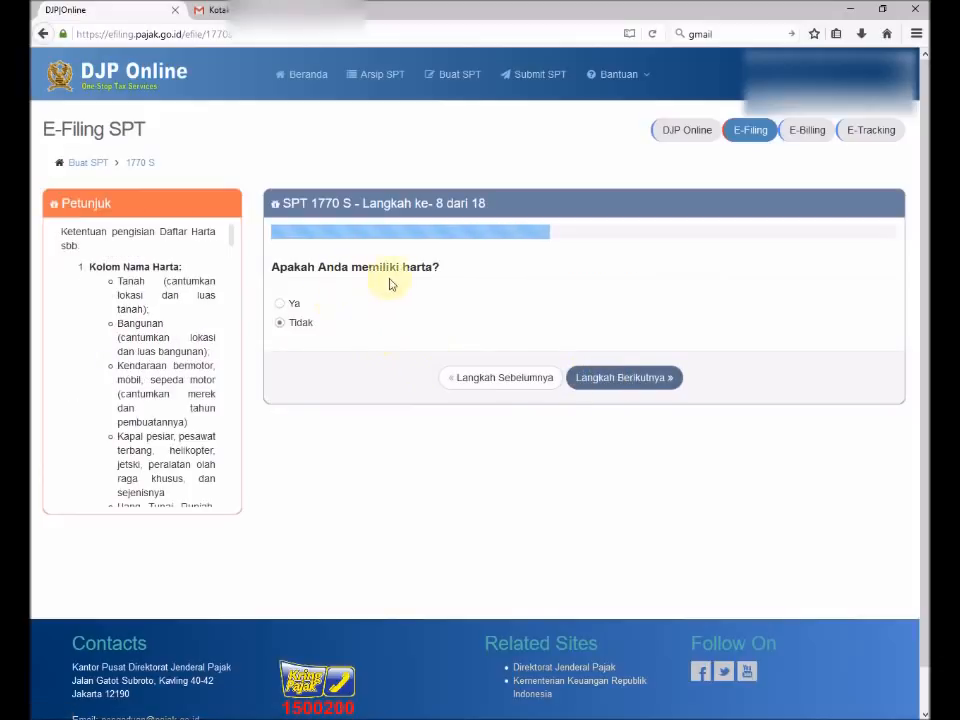
# Answer Ya to owning assets and browse the asset code list in a new asset entry.
pyautogui.click(280, 304)
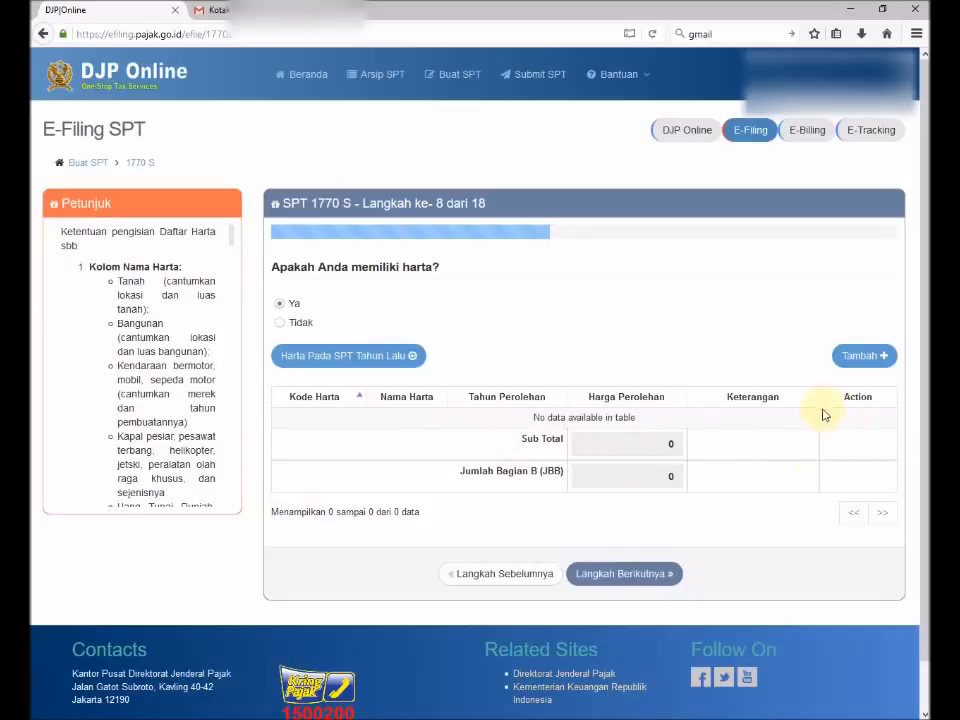
pyautogui.click(860, 356)
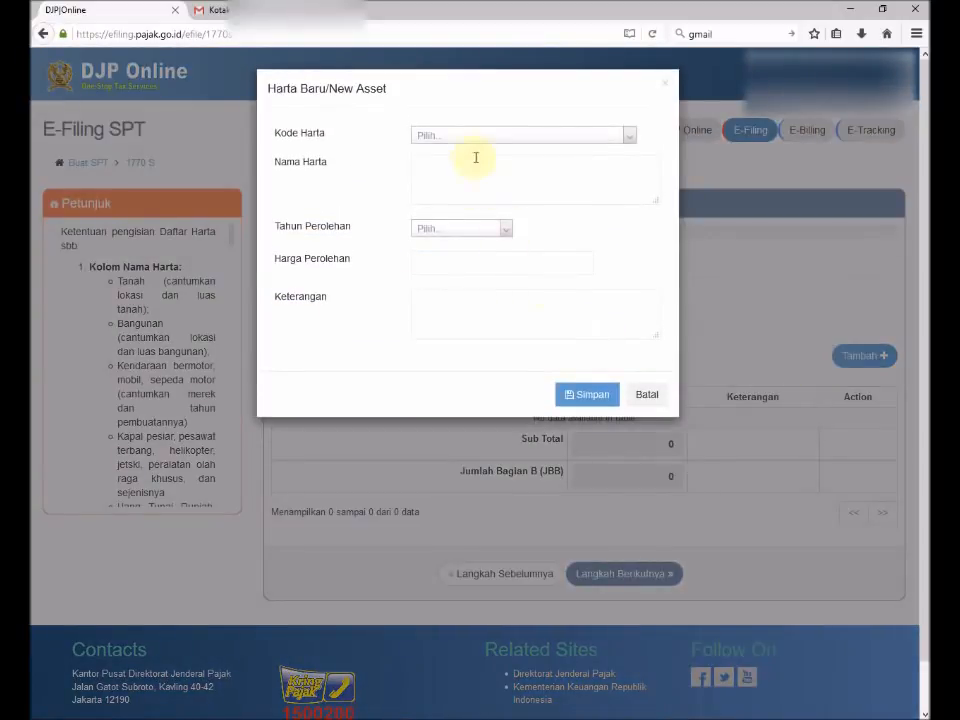
pyautogui.click(476, 143)
pyautogui.scroll(-1, 470, 255)
pyautogui.scroll(-4, 469, 258)
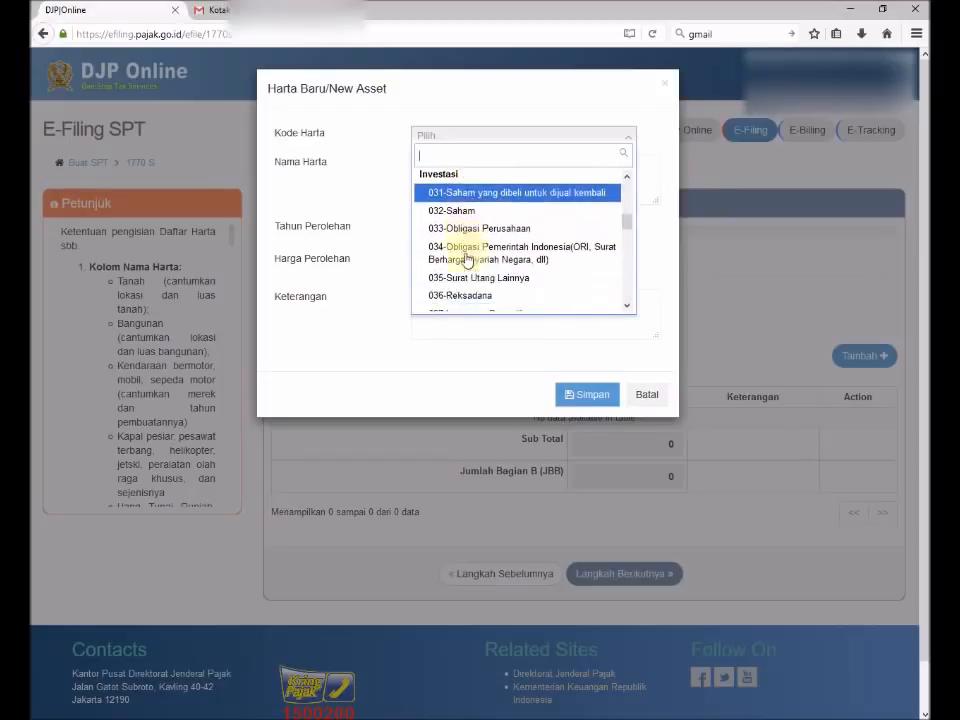
pyautogui.scroll(-5, 468, 258)
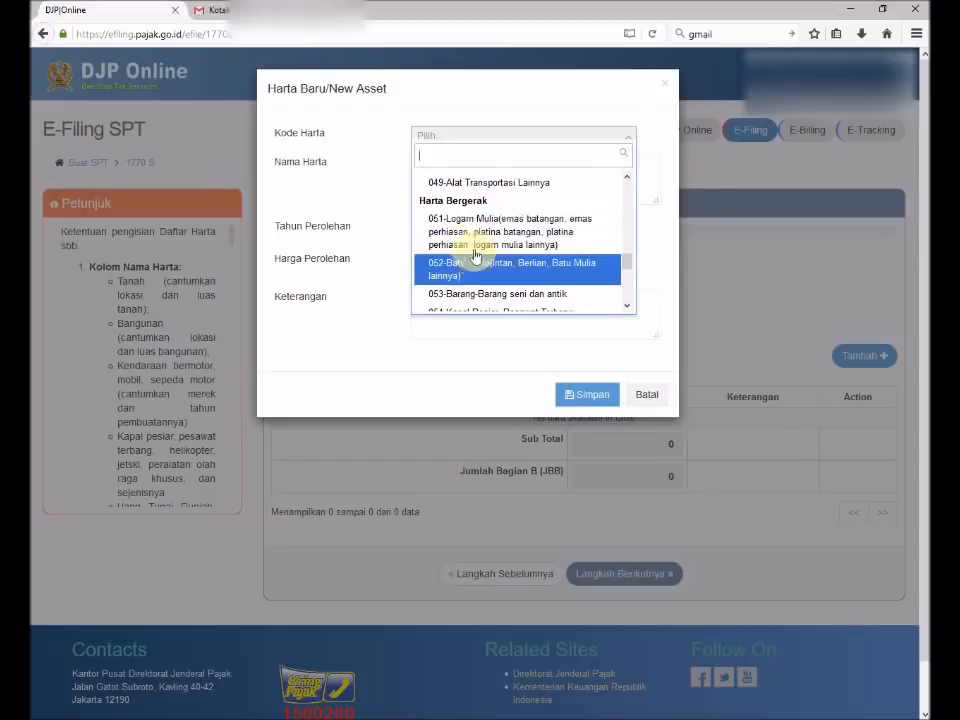
pyautogui.scroll(3, 459, 235)
pyautogui.scroll(-1, 462, 240)
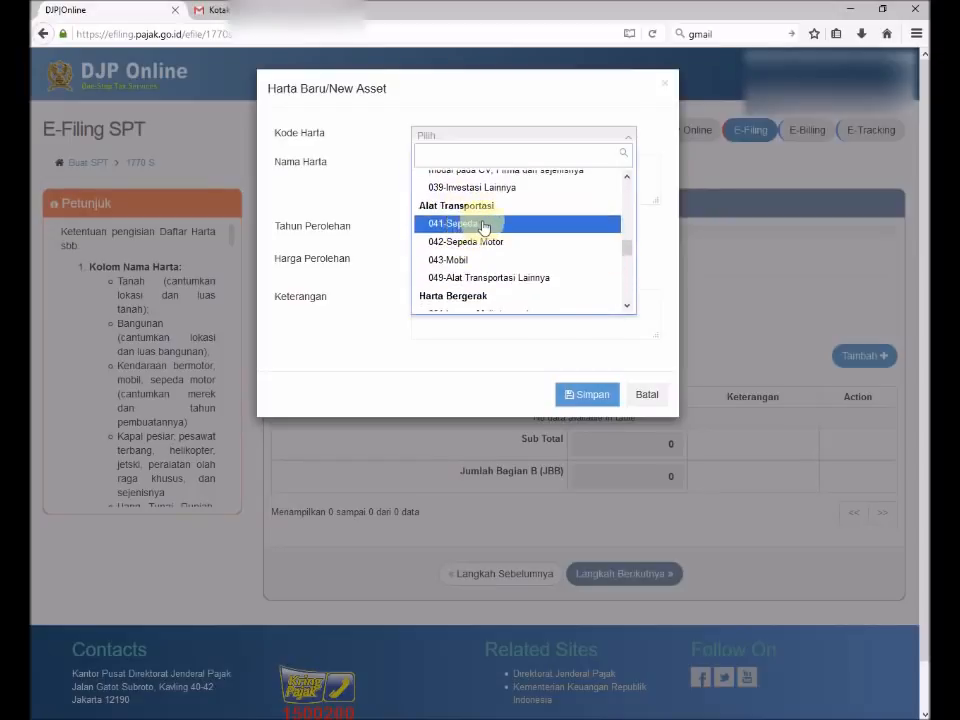
pyautogui.scroll(2, 497, 287)
pyautogui.scroll(8, 497, 287)
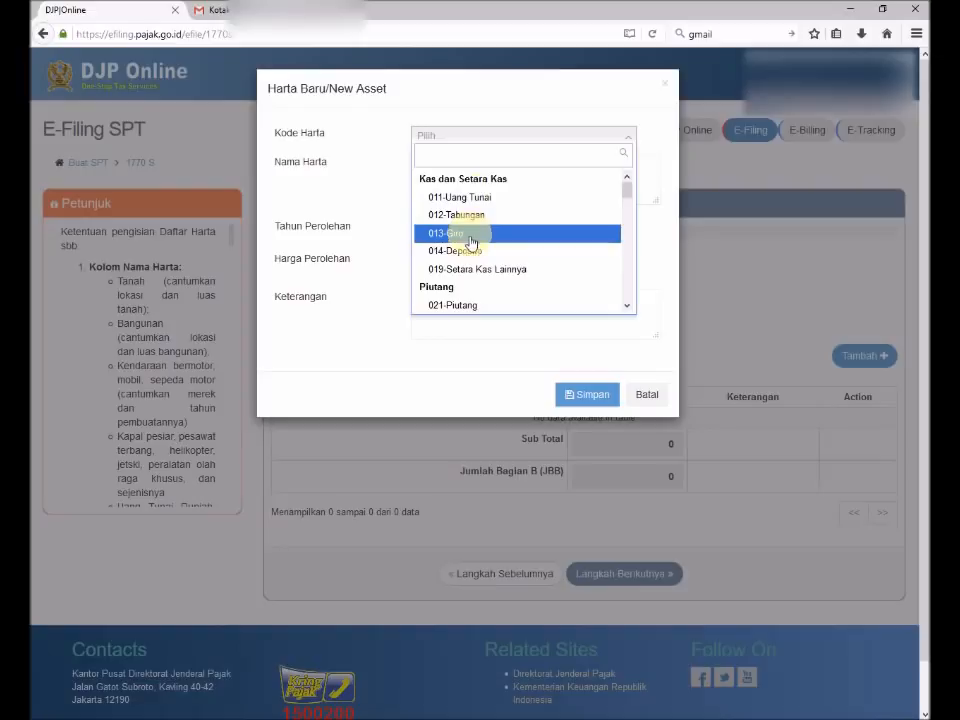
pyautogui.scroll(-1, 482, 287)
pyautogui.scroll(-2, 482, 297)
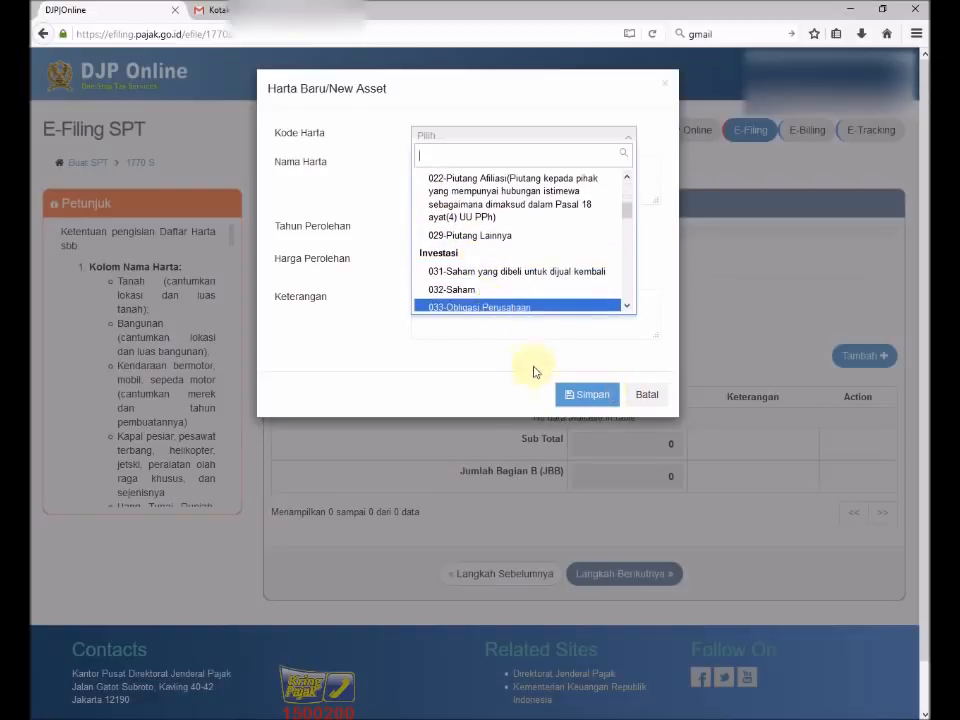
pyautogui.click(371, 277)
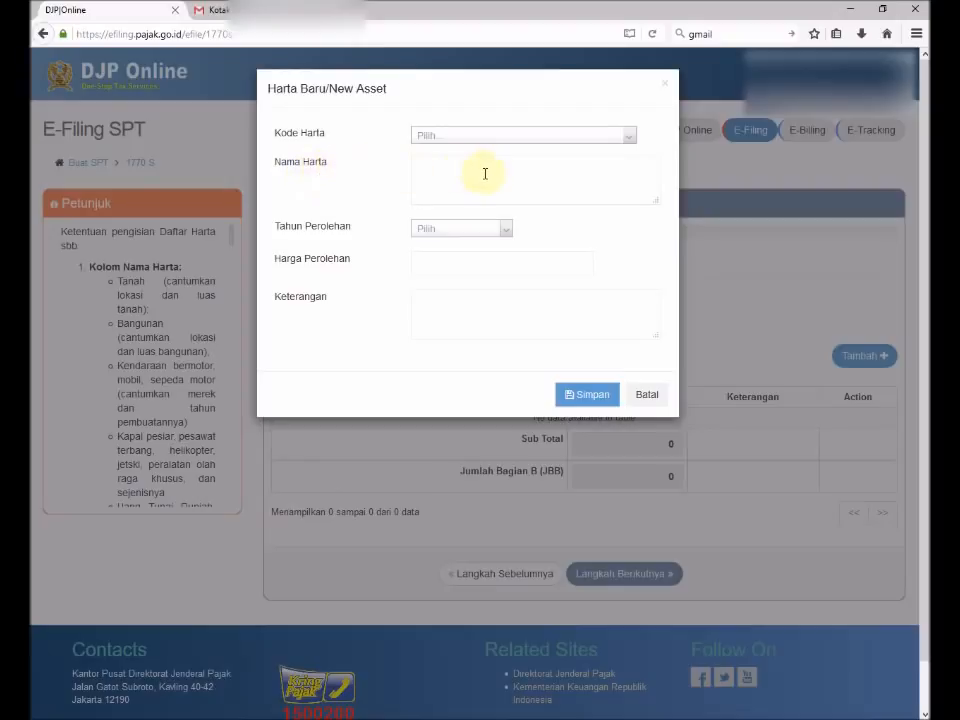
# Cancel the new asset entry, answer Tidak to owning assets, and continue to step 9.
pyautogui.click(461, 229)
pyautogui.scroll(-1, 466, 390)
pyautogui.scroll(-2, 466, 398)
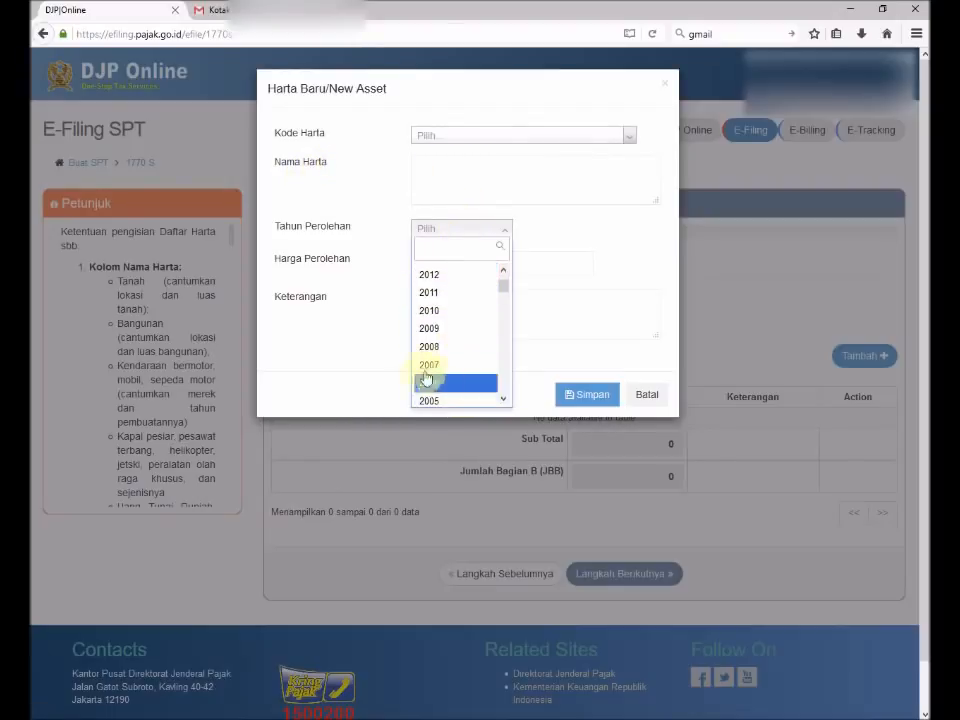
pyautogui.click(376, 289)
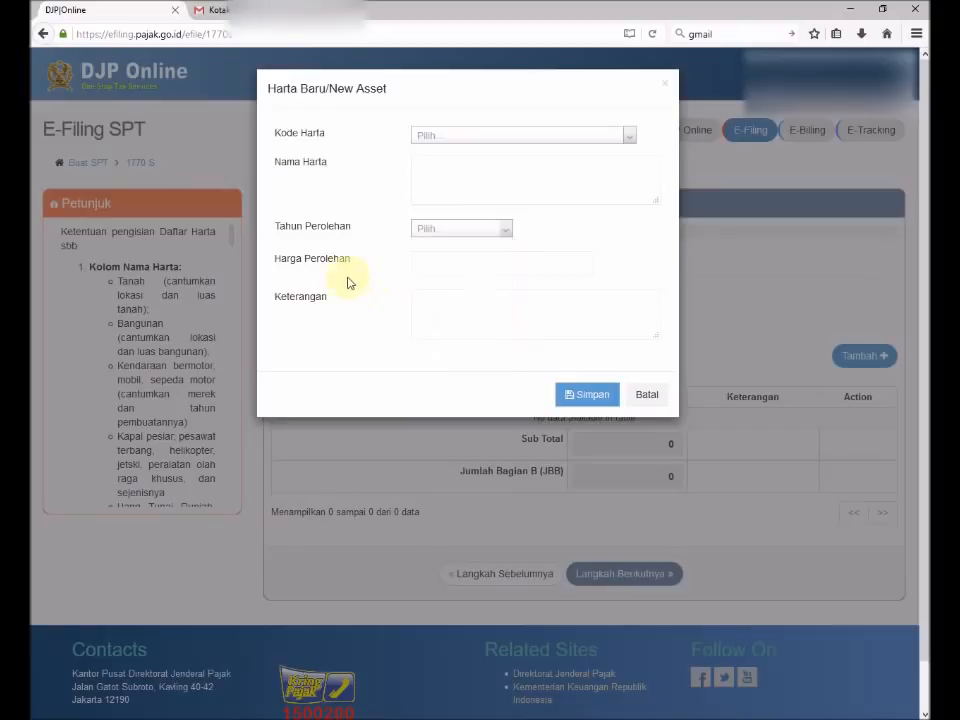
pyautogui.click(432, 259)
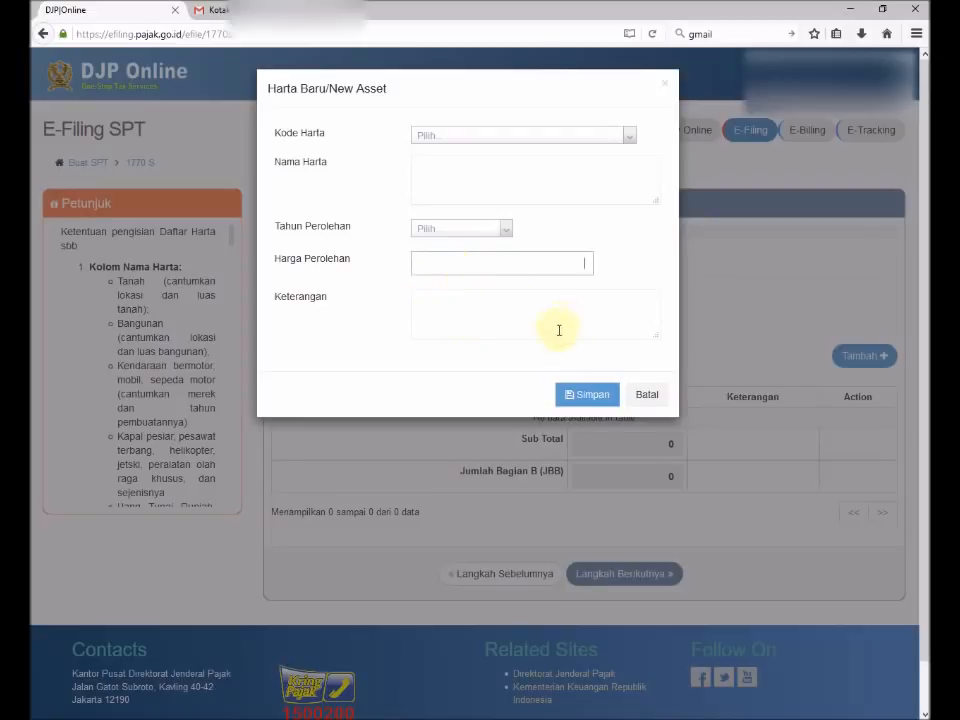
pyautogui.click(645, 395)
pyautogui.click(300, 324)
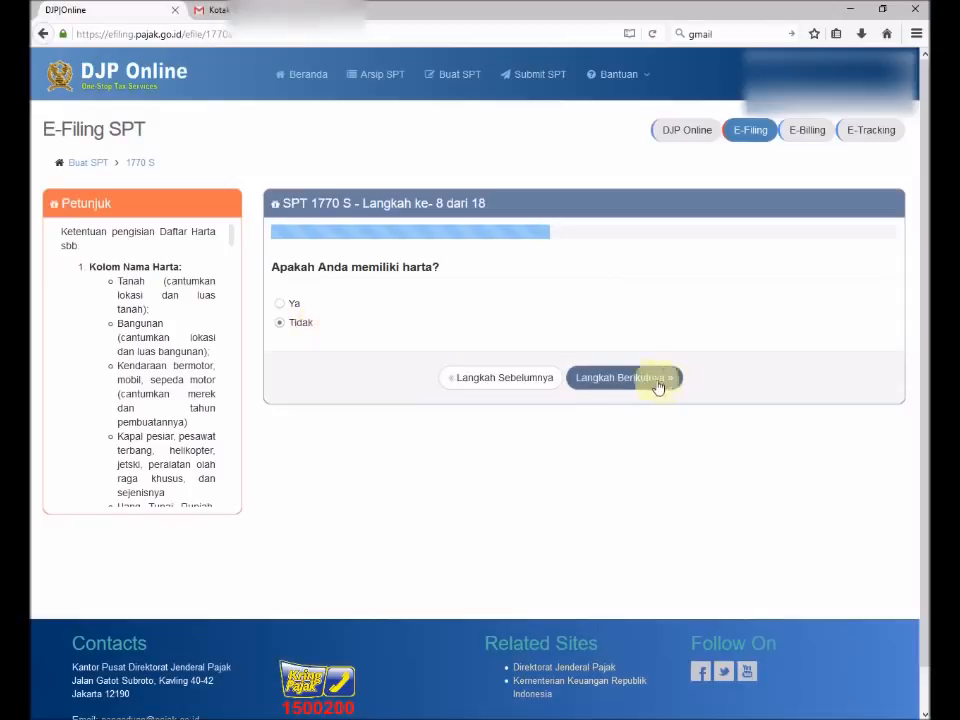
pyautogui.click(634, 378)
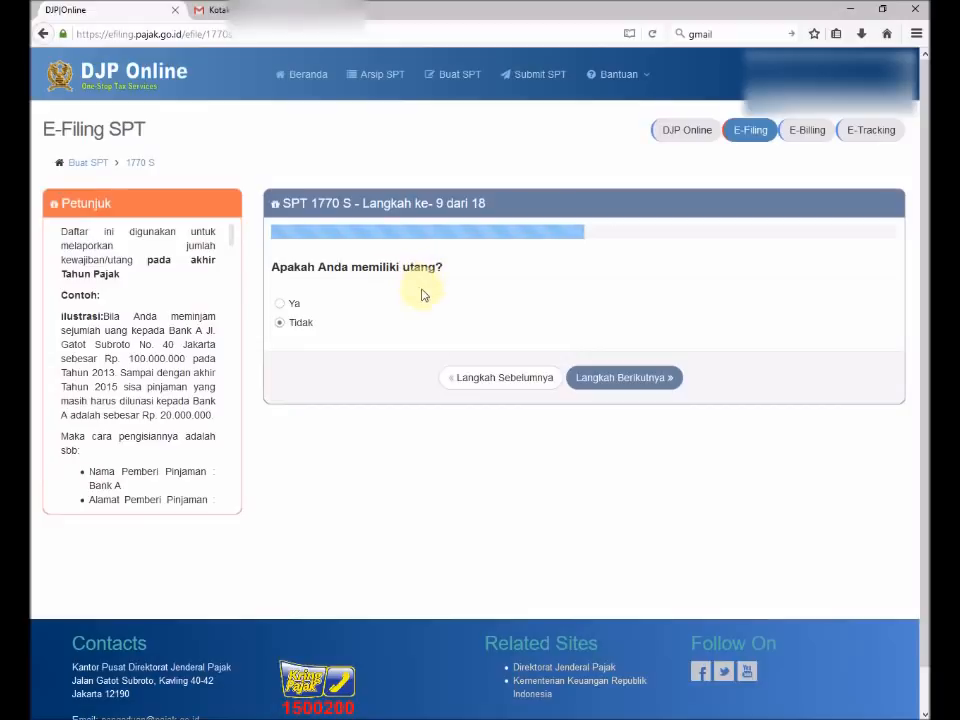
# Answer Ya to having debts and browse the debt code list in a new debt entry.
pyautogui.click(280, 305)
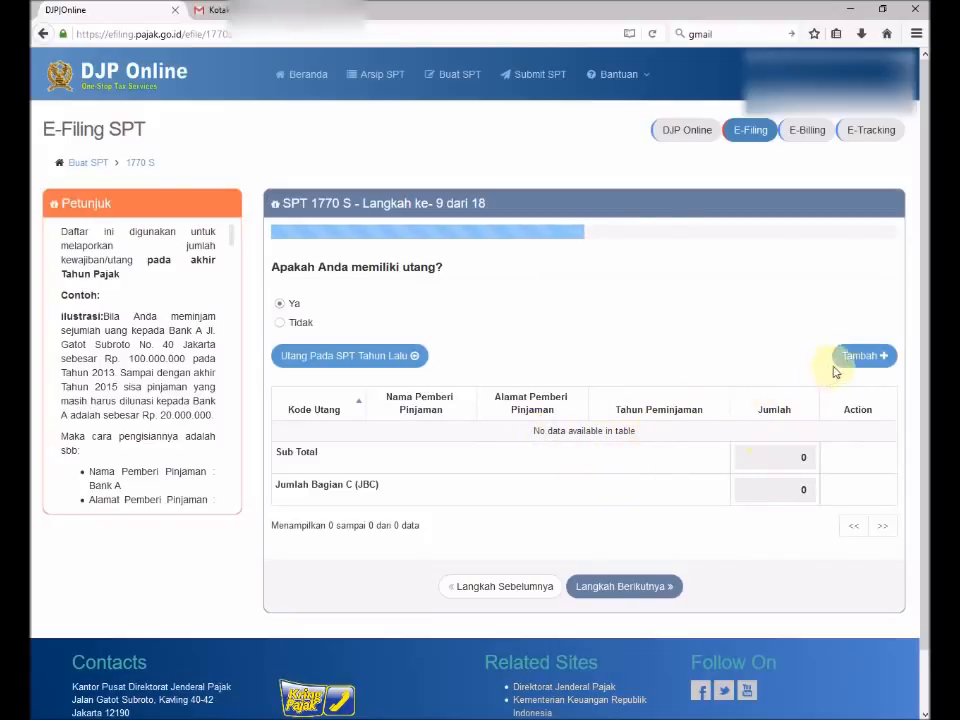
pyautogui.click(862, 358)
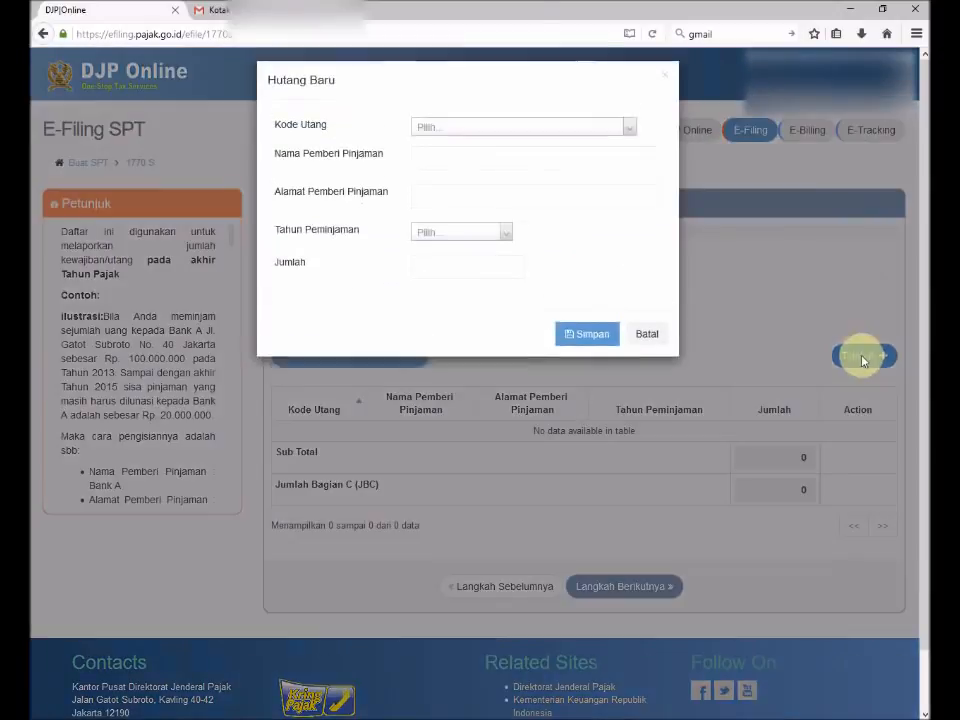
pyautogui.click(446, 137)
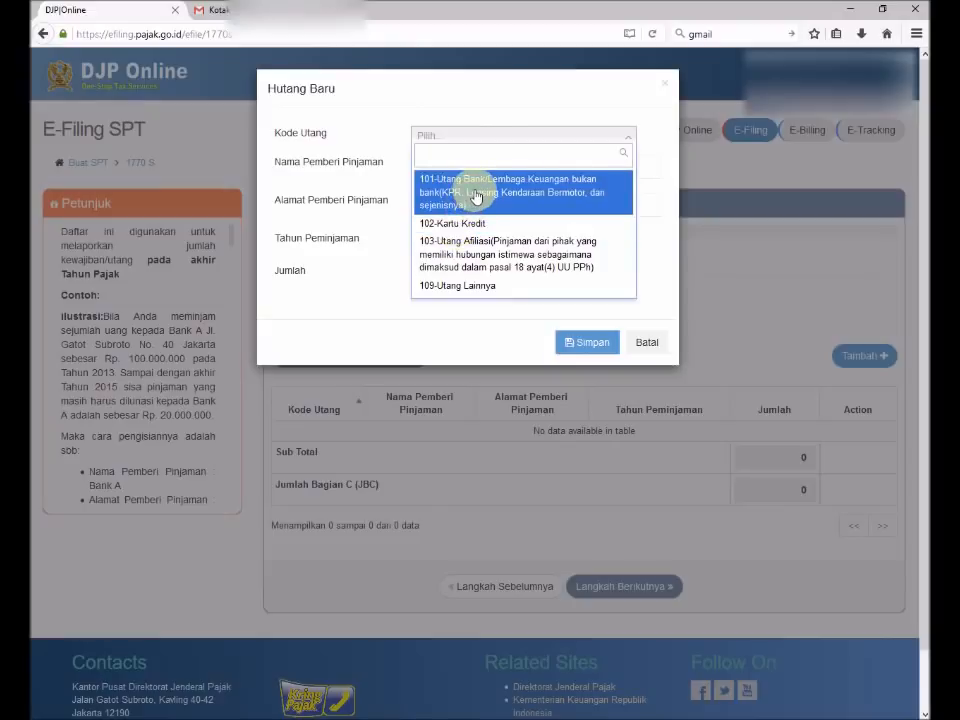
pyautogui.scroll(-1, 488, 260)
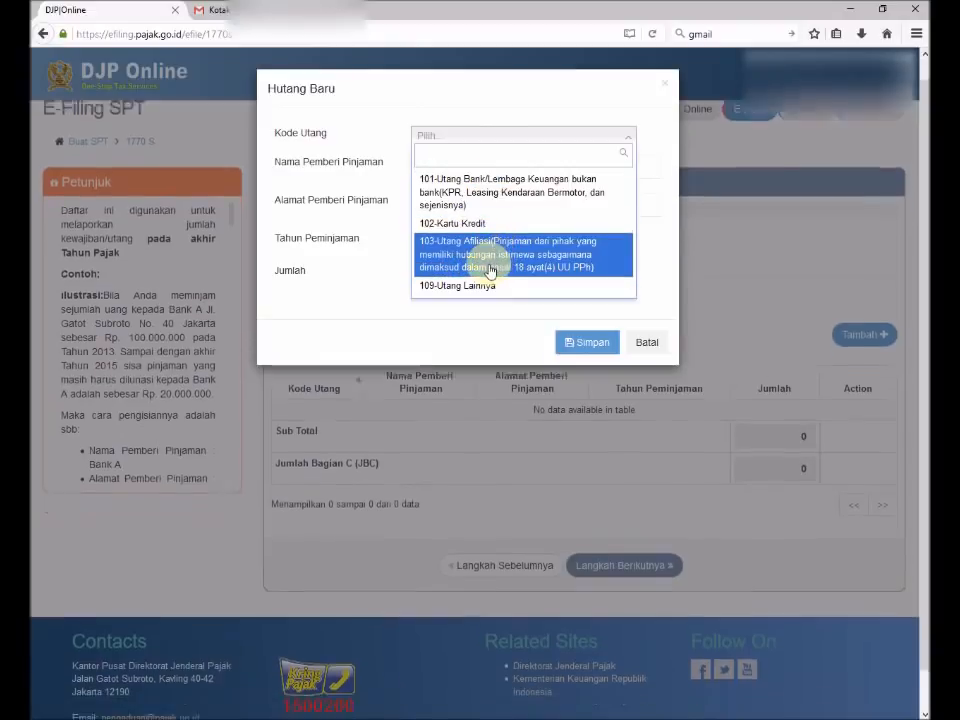
pyautogui.click(387, 250)
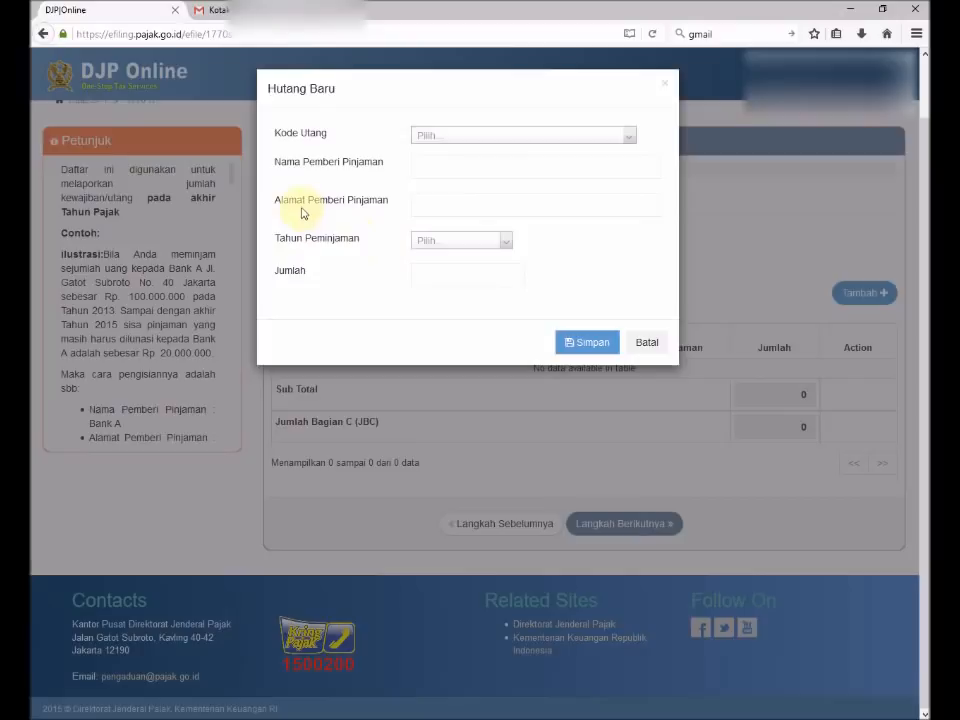
# Cancel the new debt entry, answer Tidak to having debts, and continue to step 10.
pyautogui.click(430, 169)
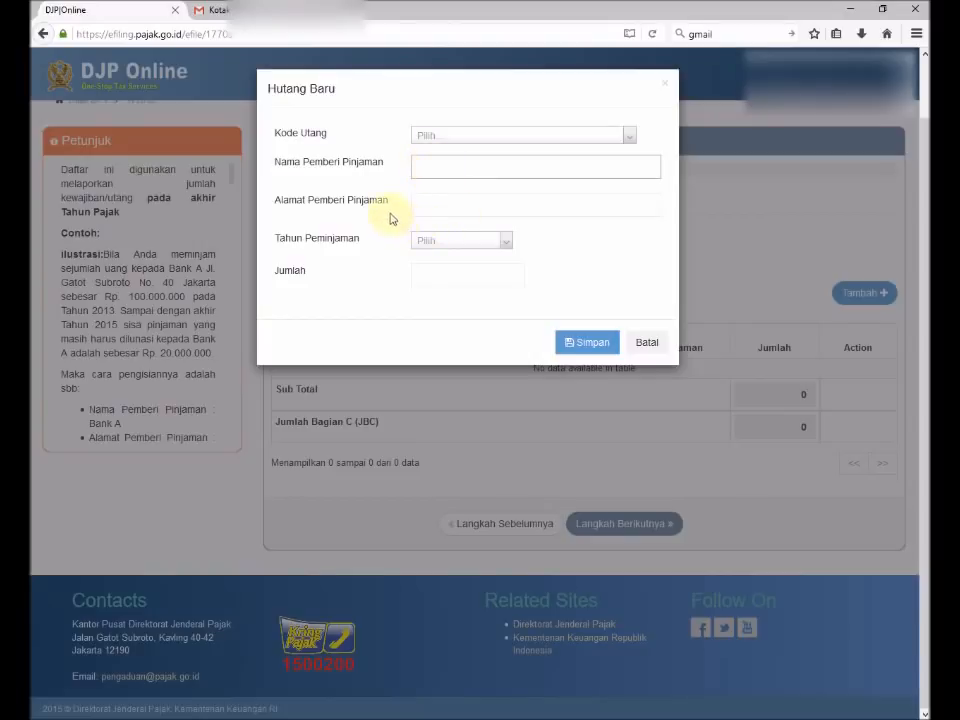
pyautogui.click(455, 247)
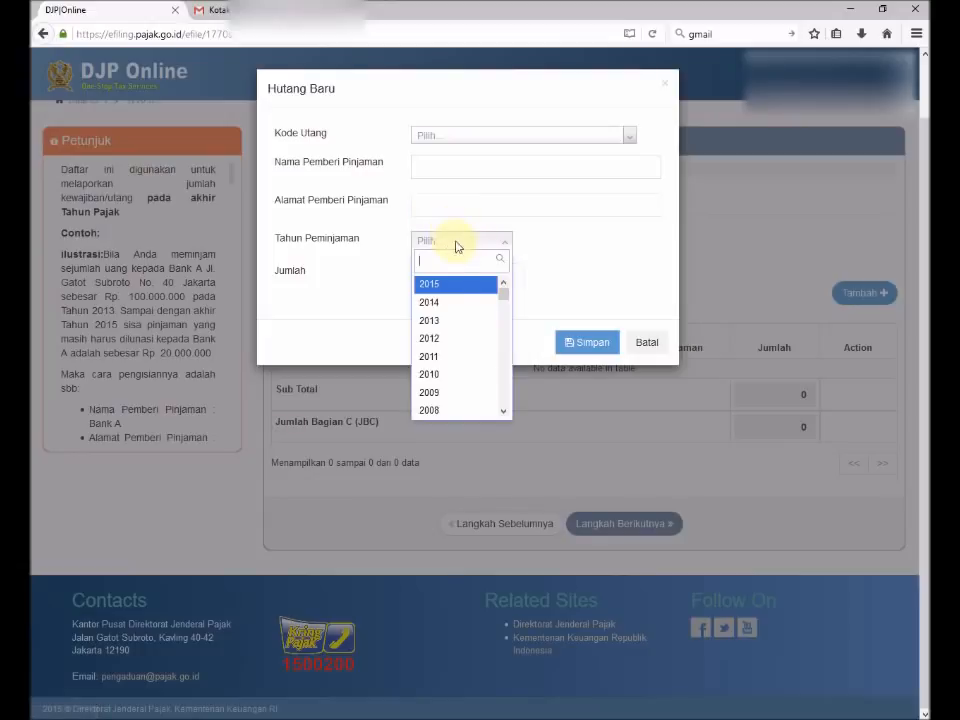
pyautogui.click(328, 281)
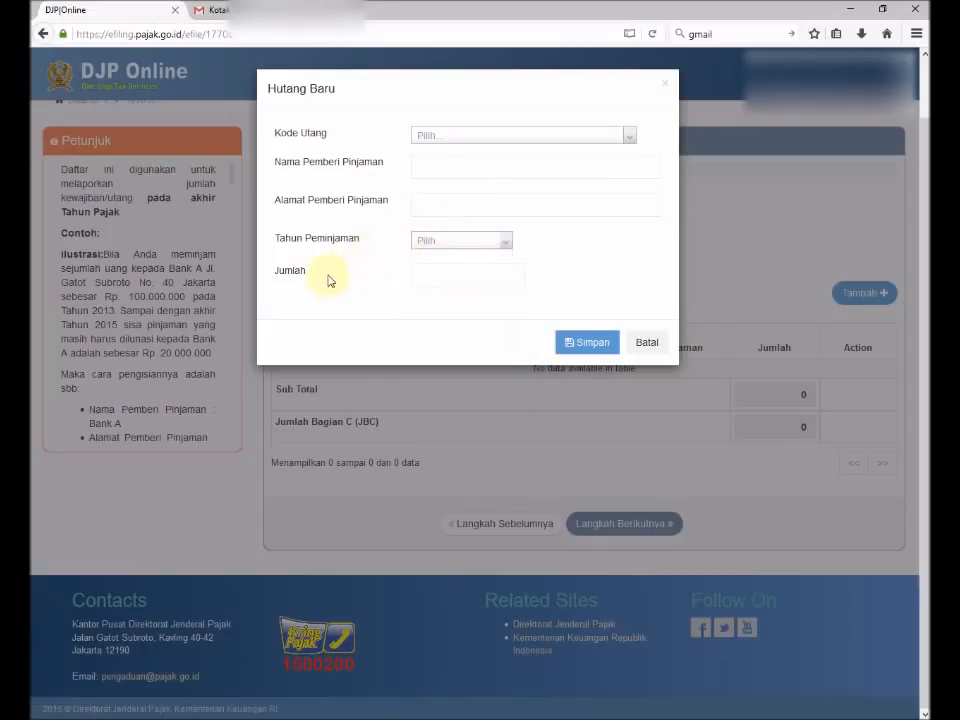
pyautogui.click(646, 345)
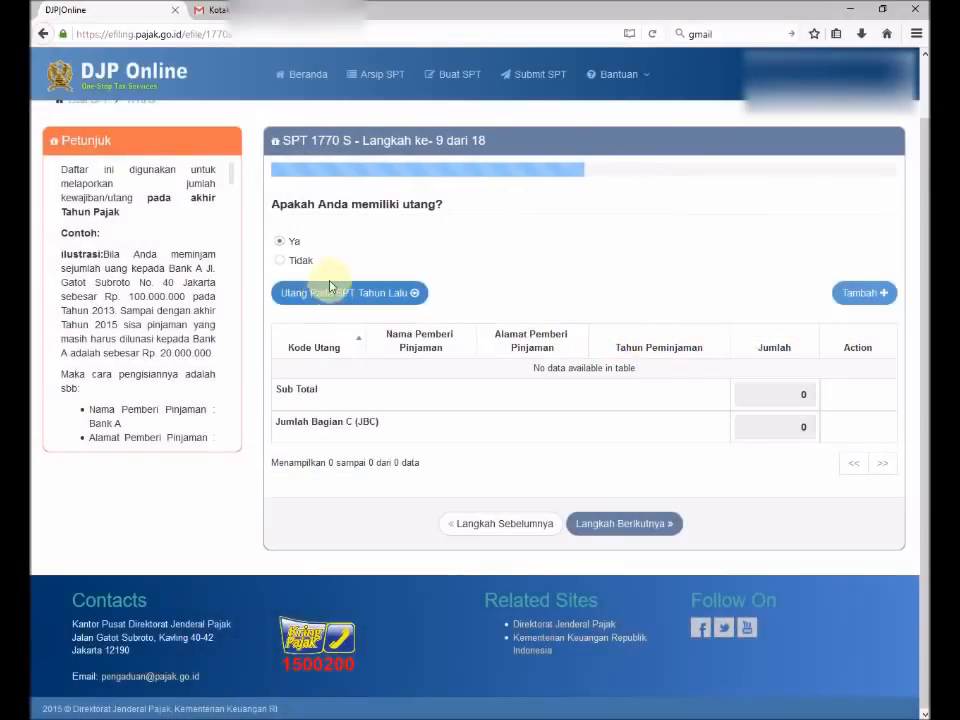
pyautogui.click(282, 263)
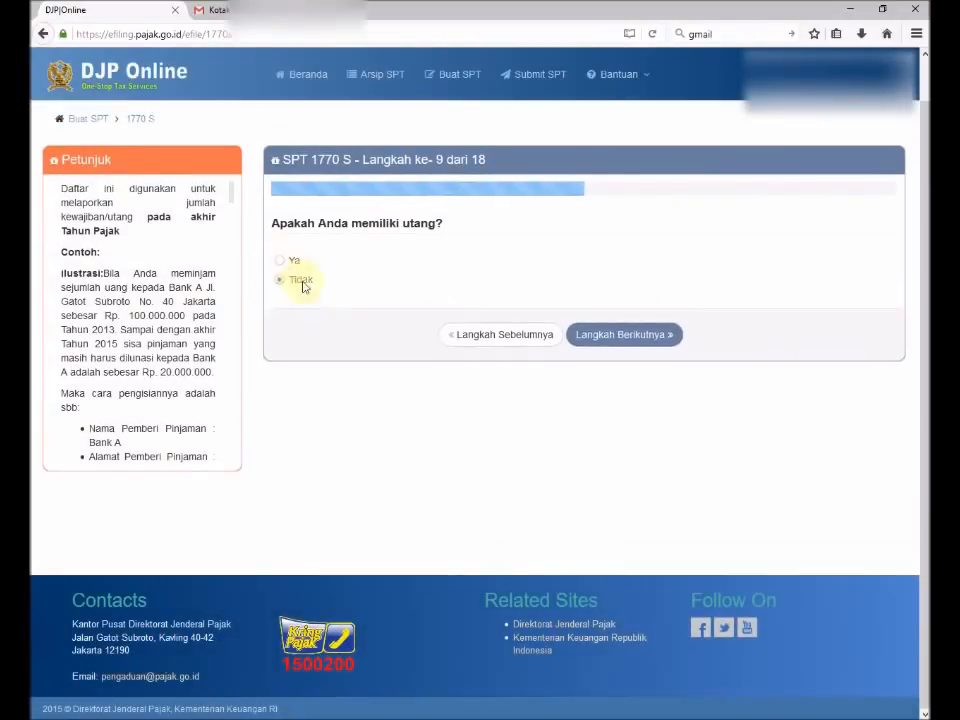
pyautogui.click(632, 338)
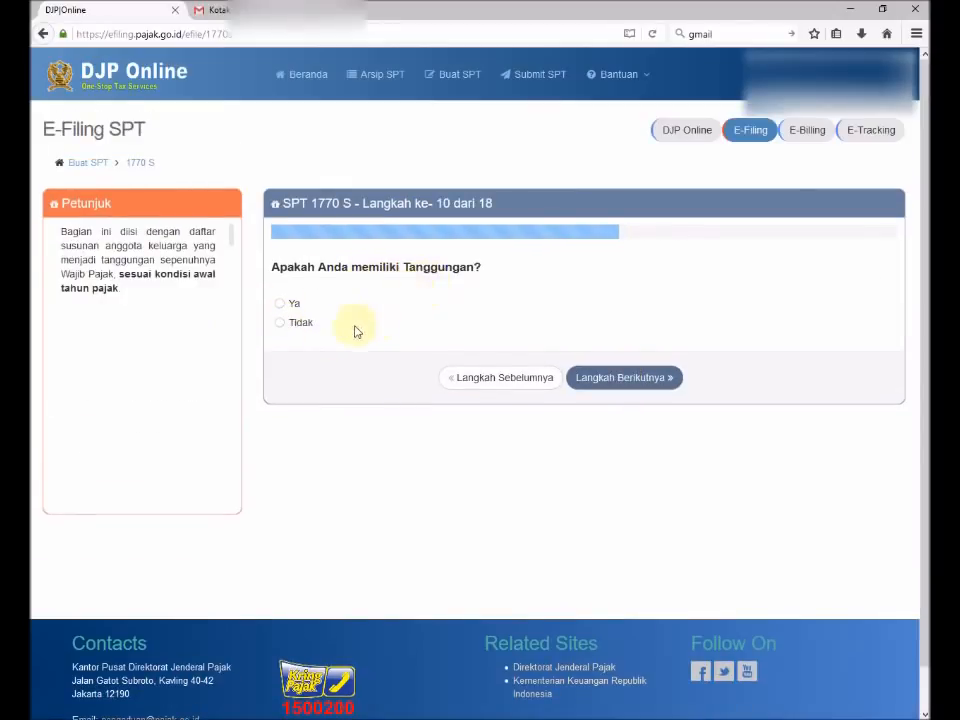
# Answer Tidak to having dependents, with no family members added, and move to step 11.
pyautogui.click(282, 308)
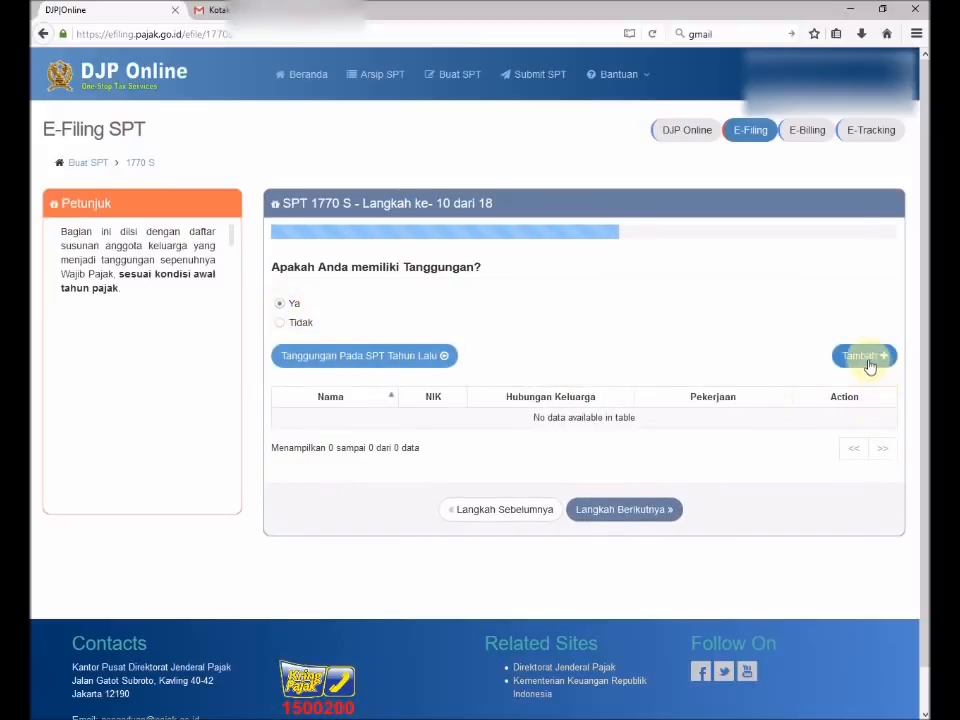
pyautogui.click(865, 360)
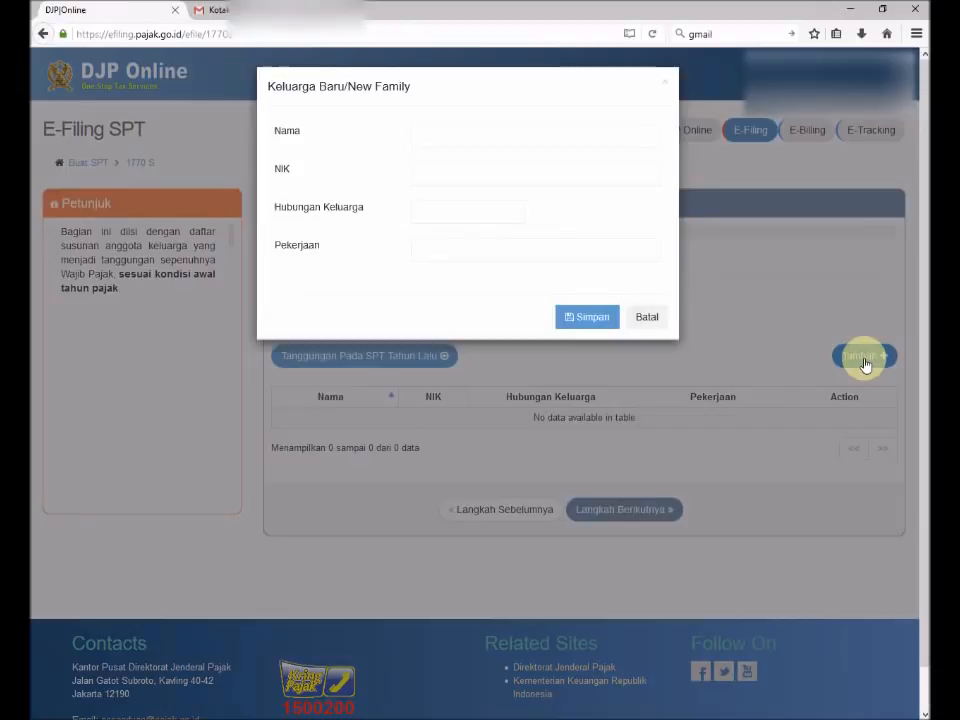
pyautogui.click(428, 141)
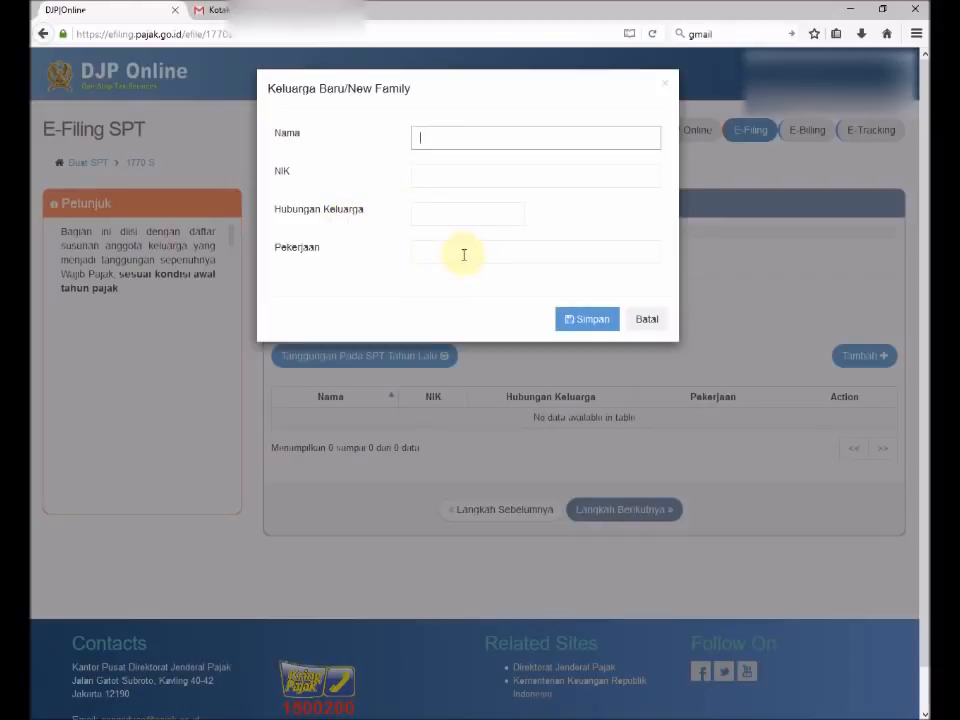
pyautogui.click(643, 321)
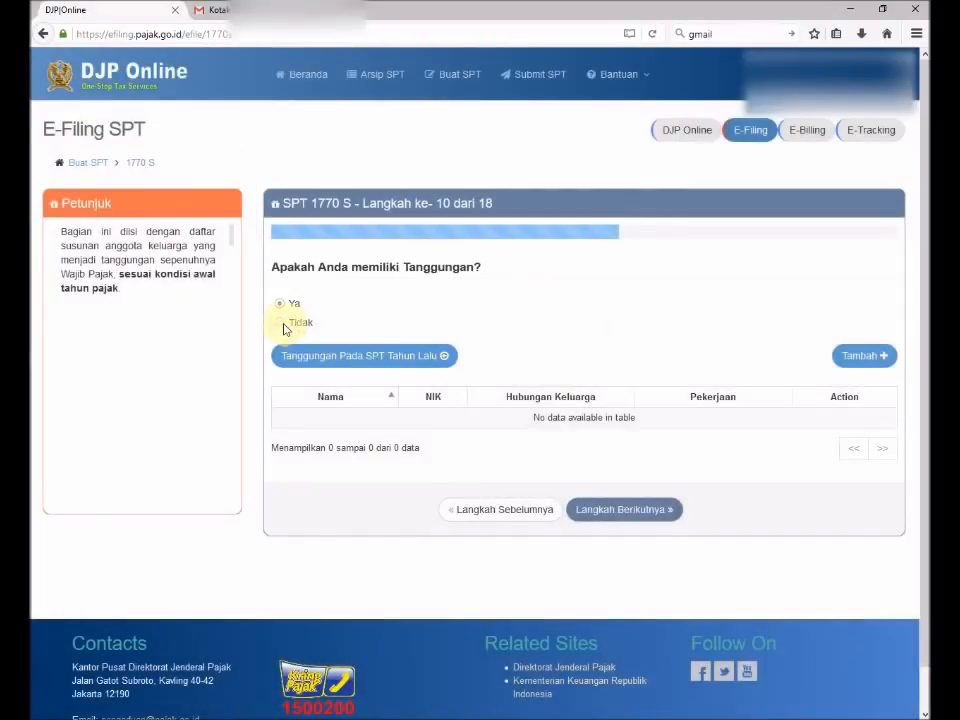
pyautogui.click(284, 327)
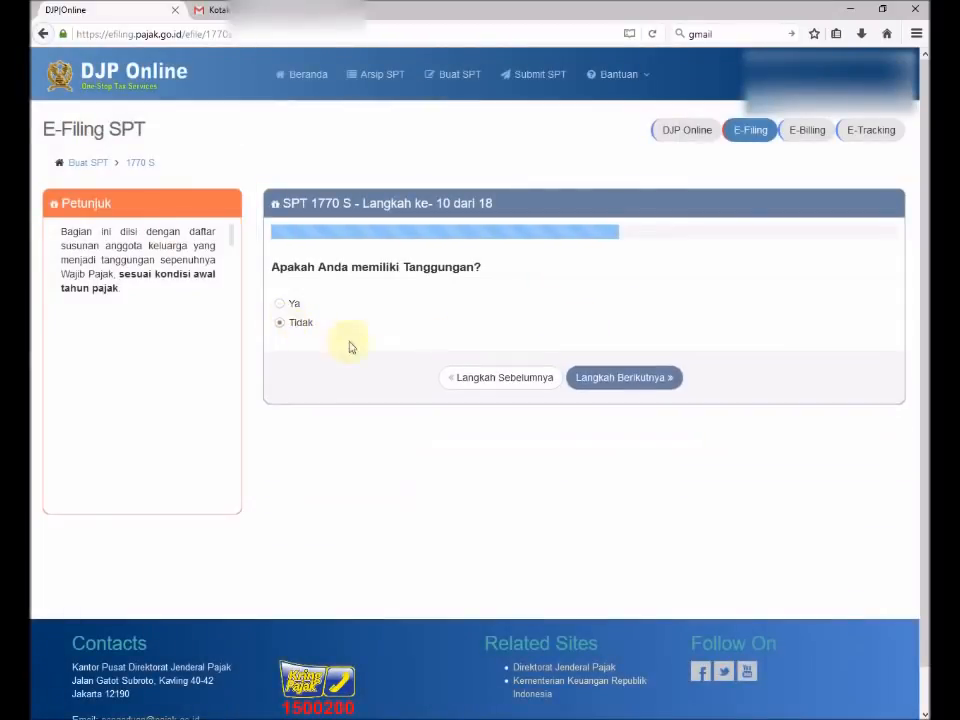
pyautogui.click(622, 378)
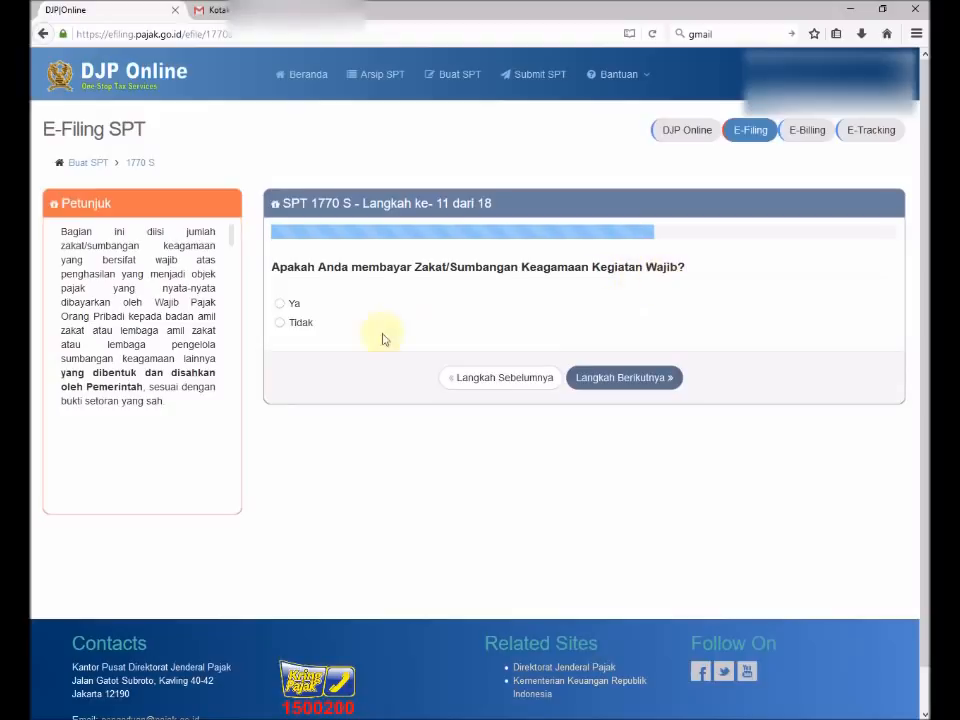
# Answer Tidak to paying zakat or religious donations and advance to step 12.
pyautogui.click(280, 304)
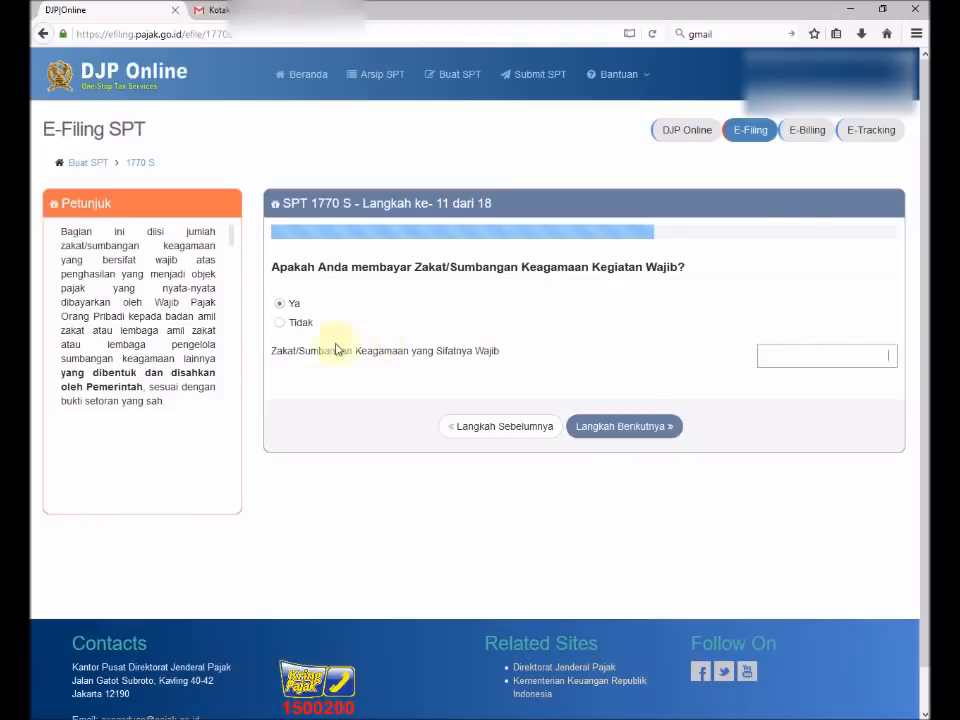
pyautogui.click(281, 322)
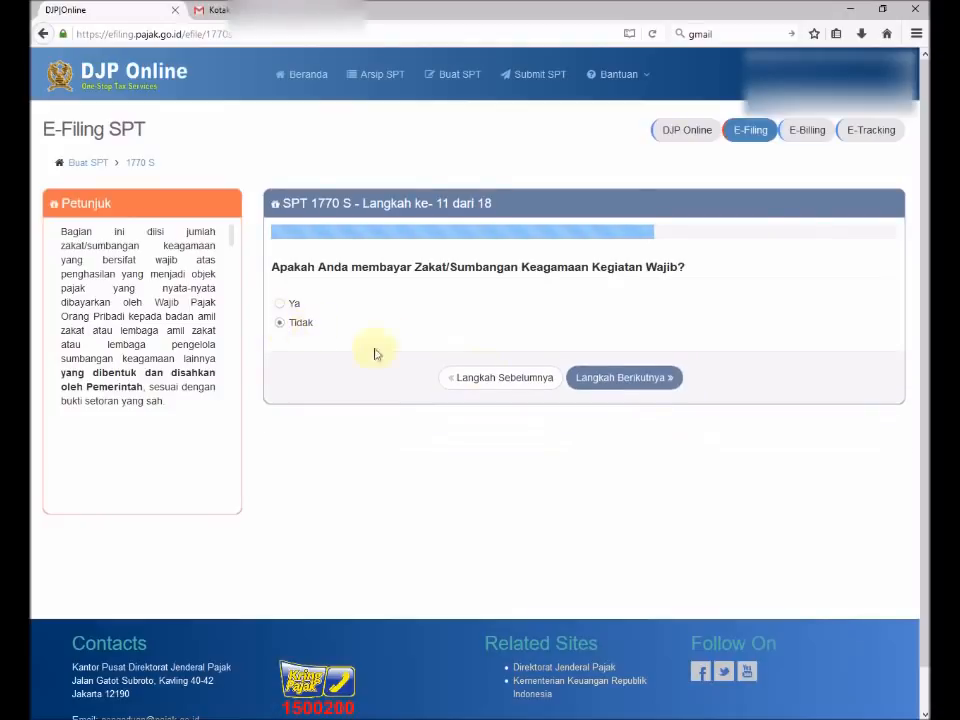
pyautogui.click(601, 381)
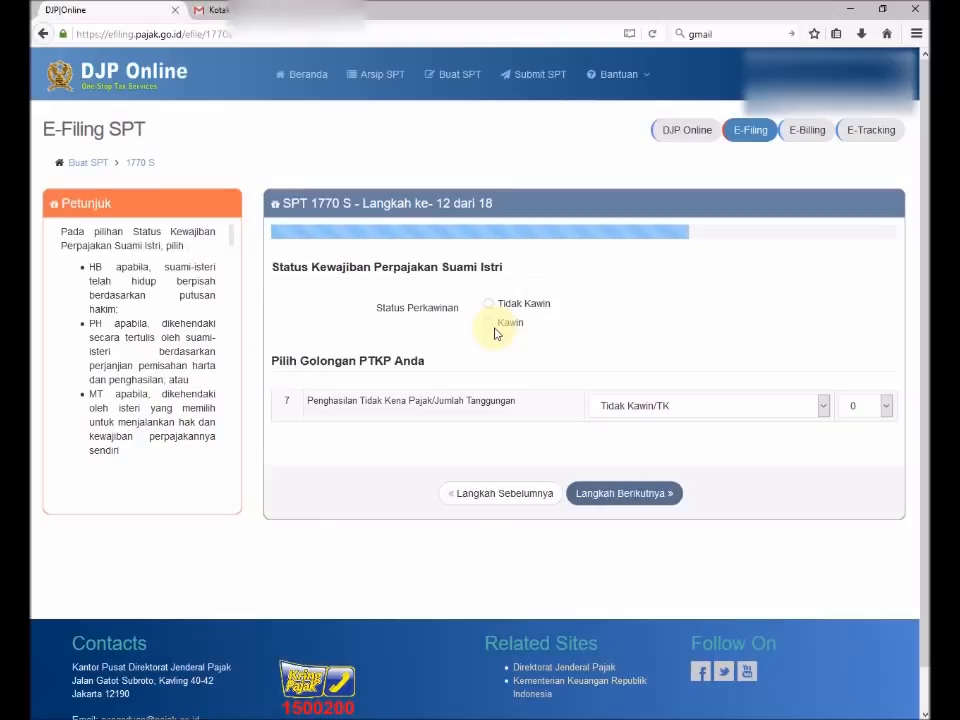
# Set marital status to Kawin, spouse status KK, PTKP Kawin/K with 1 dependant, and continue.
pyautogui.click(489, 323)
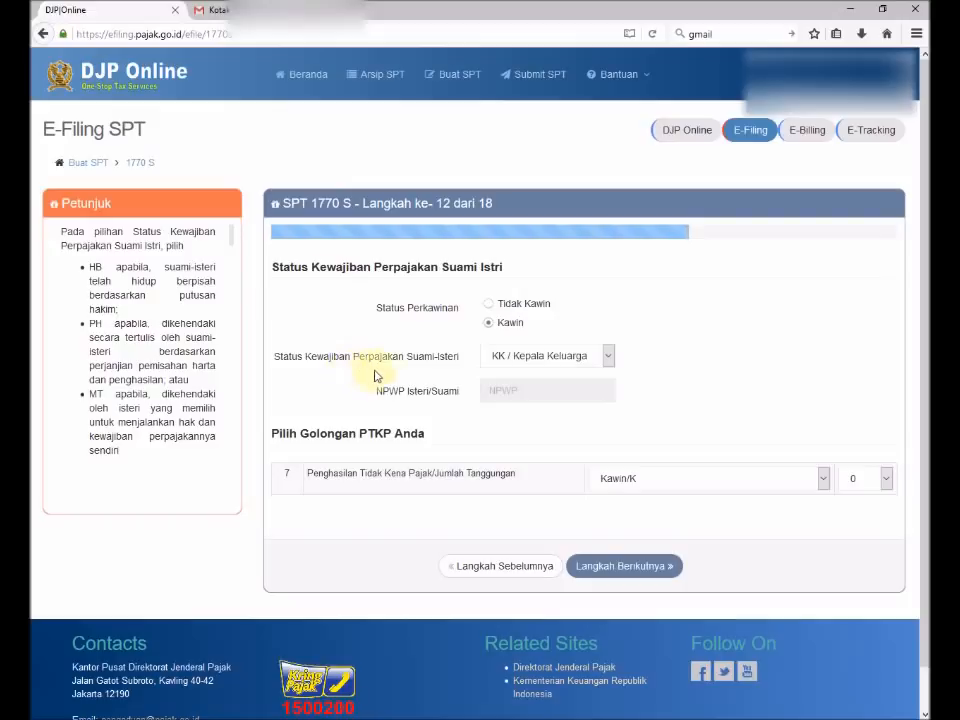
pyautogui.click(512, 362)
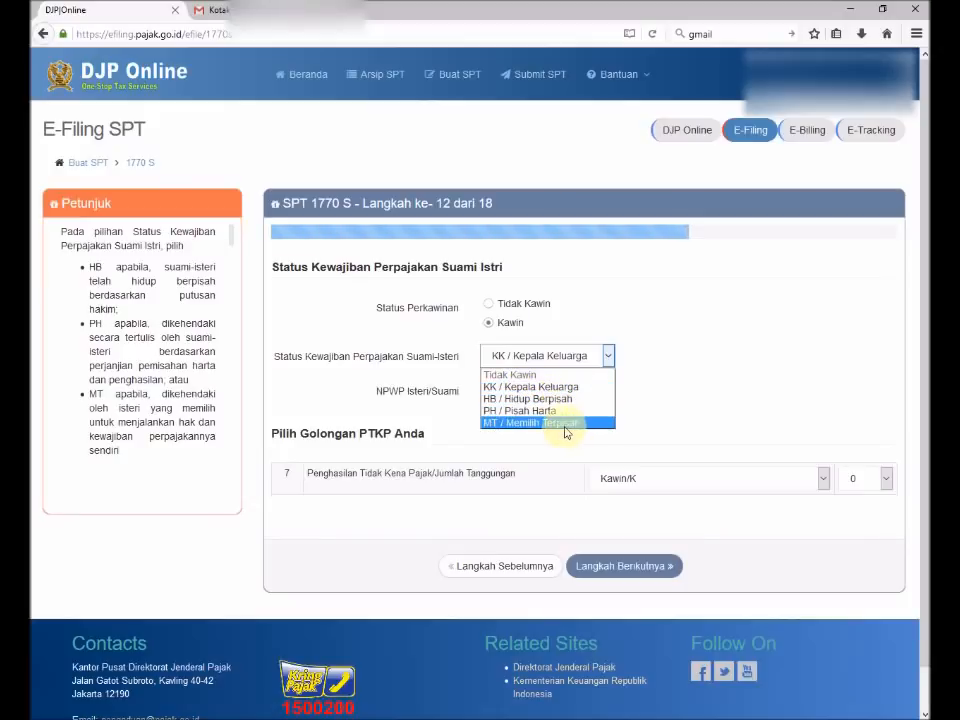
pyautogui.click(504, 387)
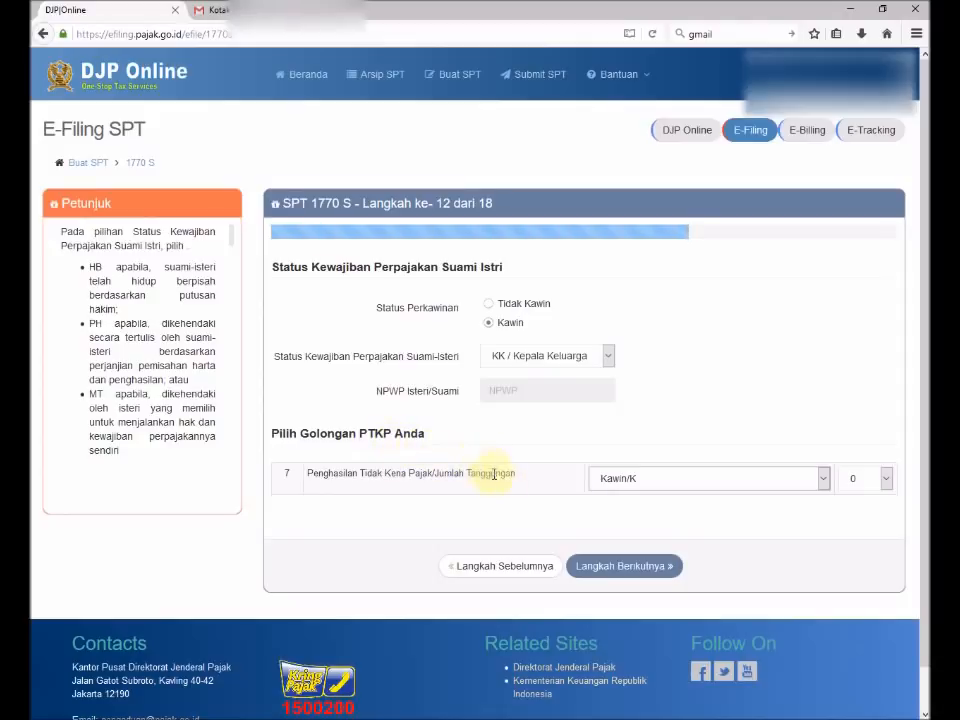
pyautogui.click(645, 487)
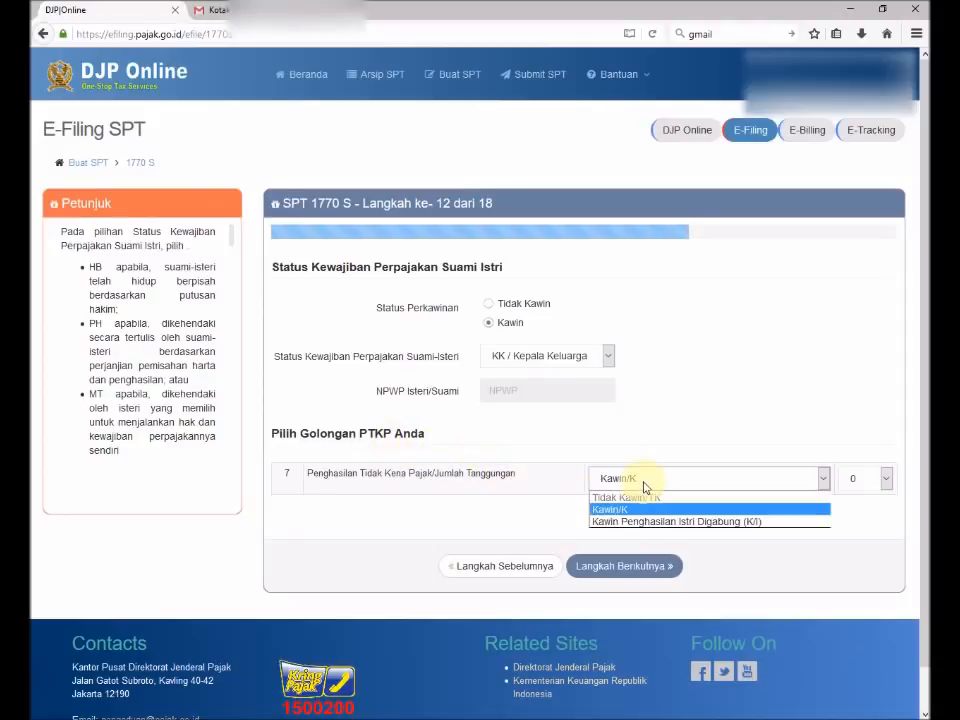
pyautogui.click(645, 487)
pyautogui.click(884, 489)
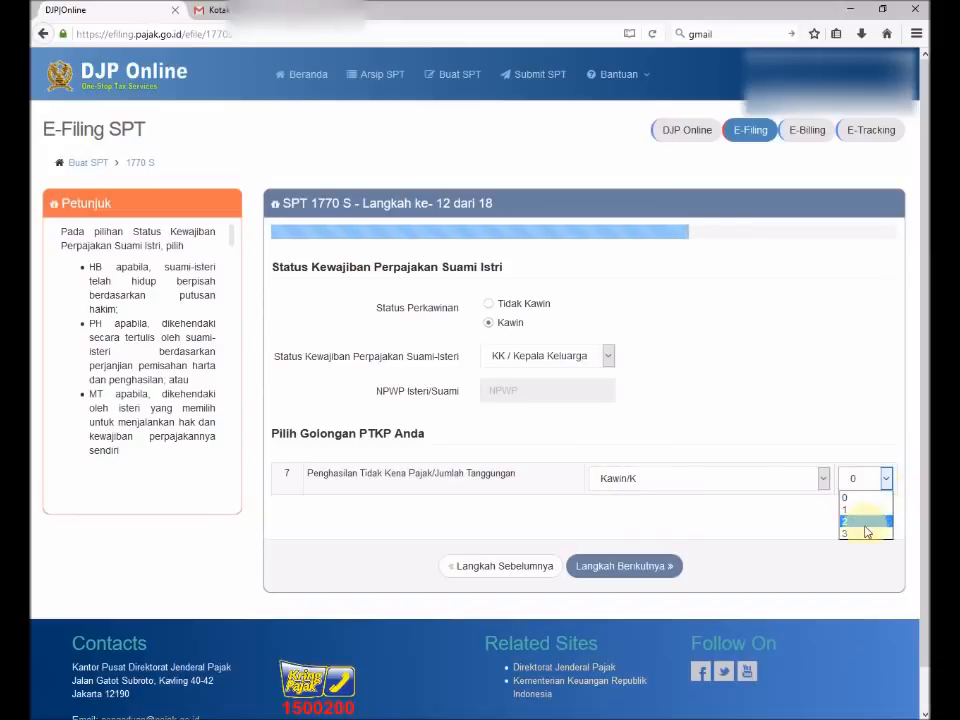
pyautogui.click(853, 510)
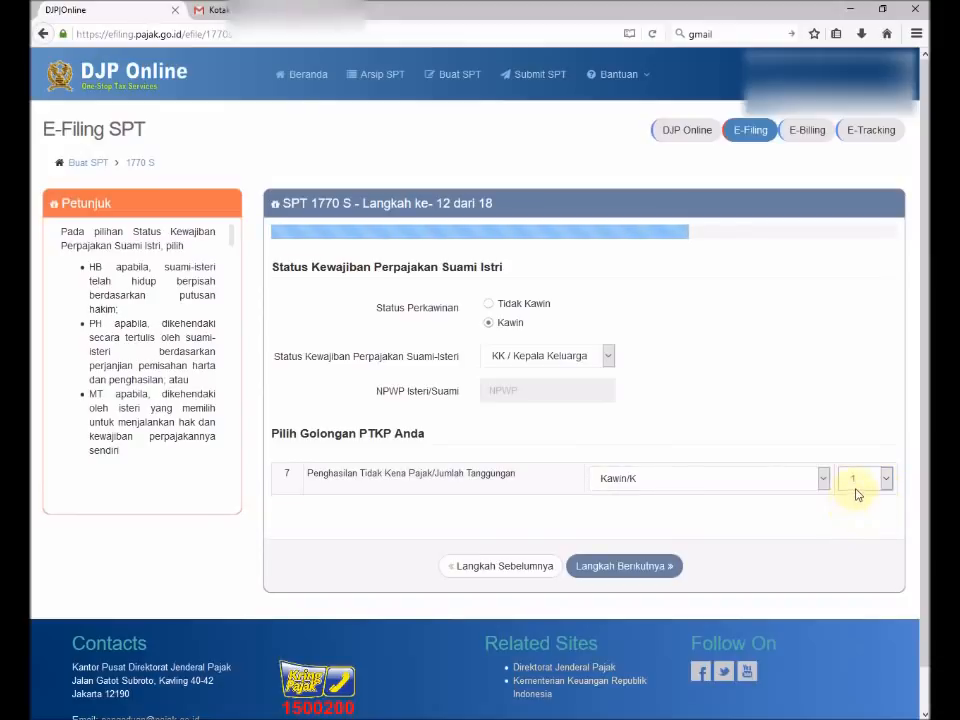
pyautogui.click(603, 573)
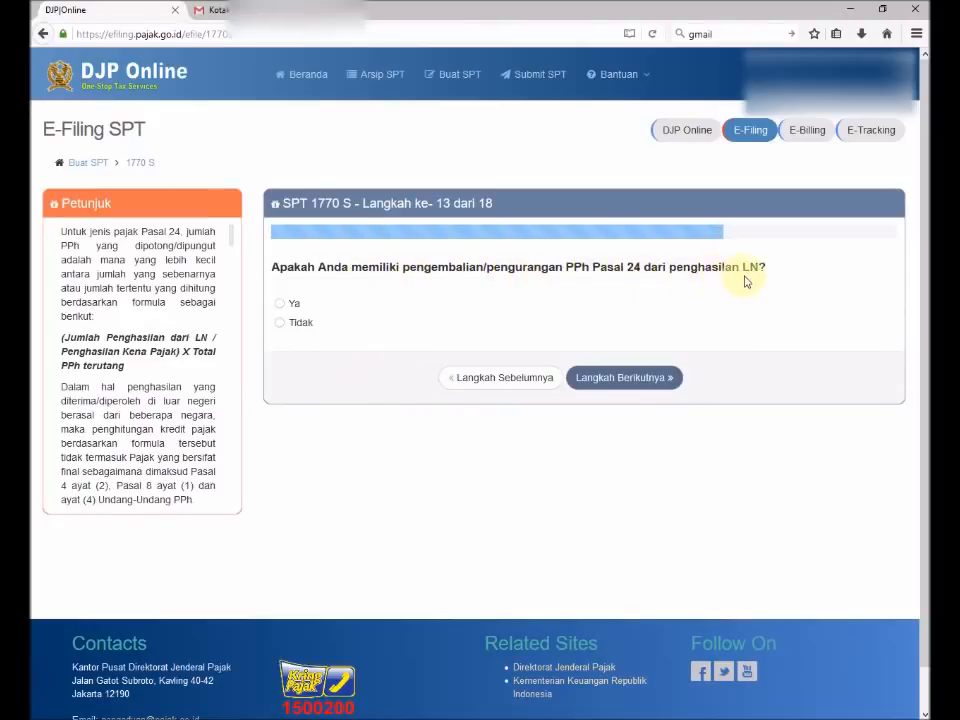
# Answer Tidak to PPh Pasal 24, leave step 14 blank, and reach the Nihil tax summary.
pyautogui.click(281, 304)
pyautogui.click(847, 353)
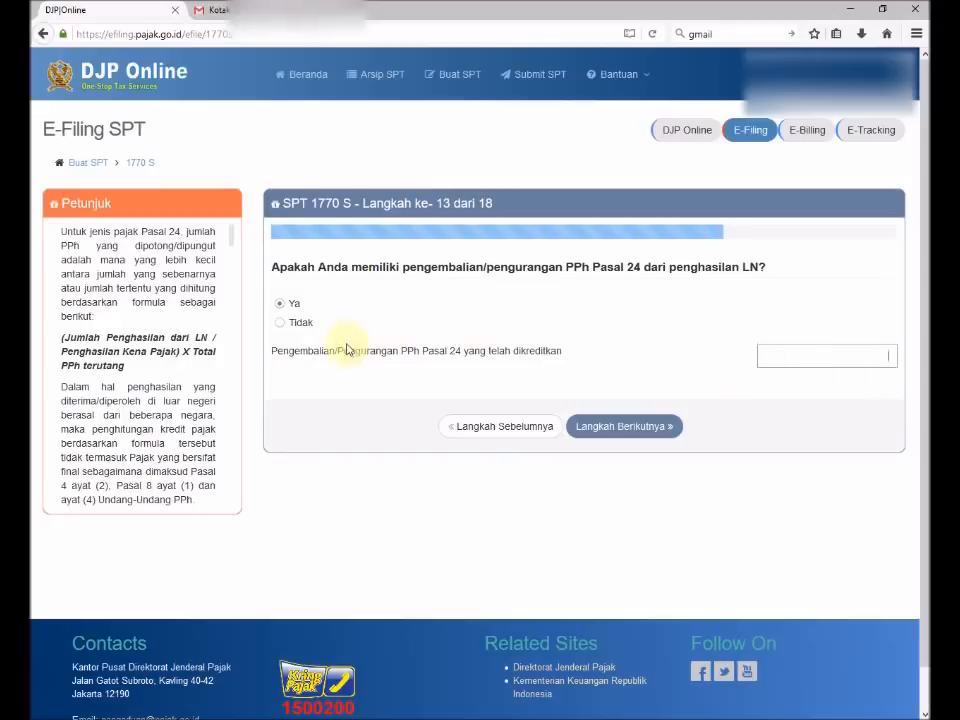
pyautogui.click(281, 323)
pyautogui.click(626, 386)
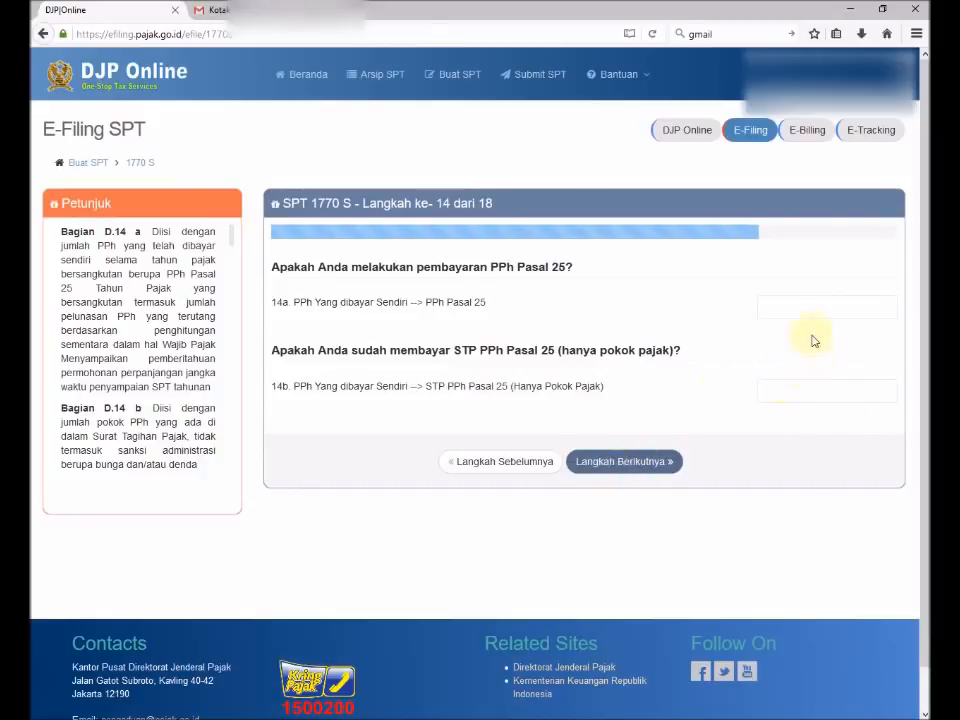
pyautogui.click(605, 463)
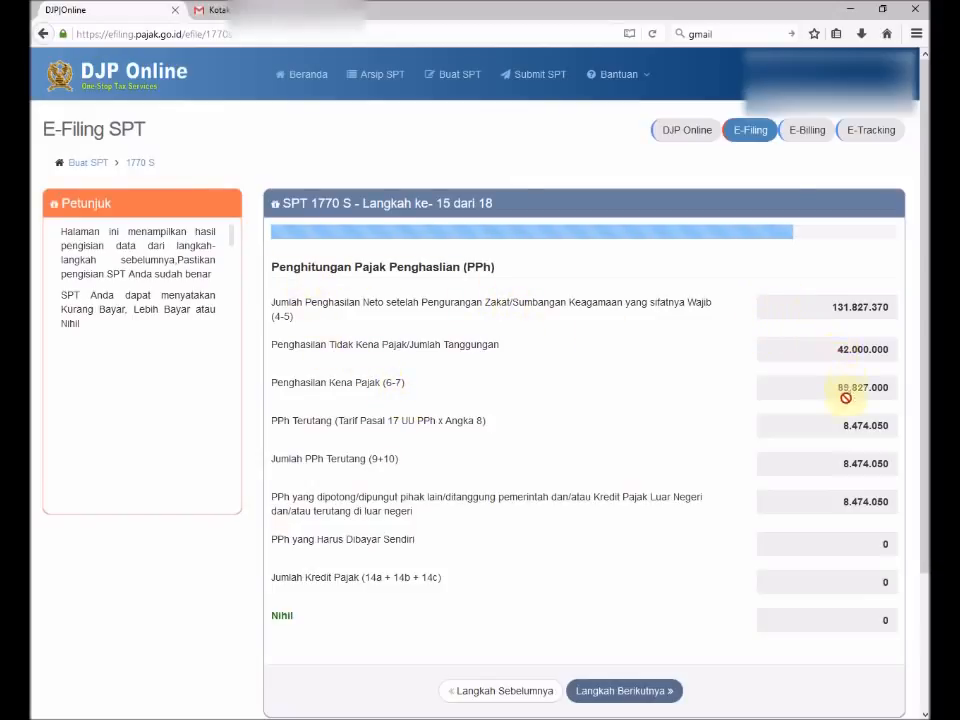
# Accept the step 15 calculation and pass step 16 without choosing a PPh Pasal 25 instalment basis.
pyautogui.scroll(-2, 816, 520)
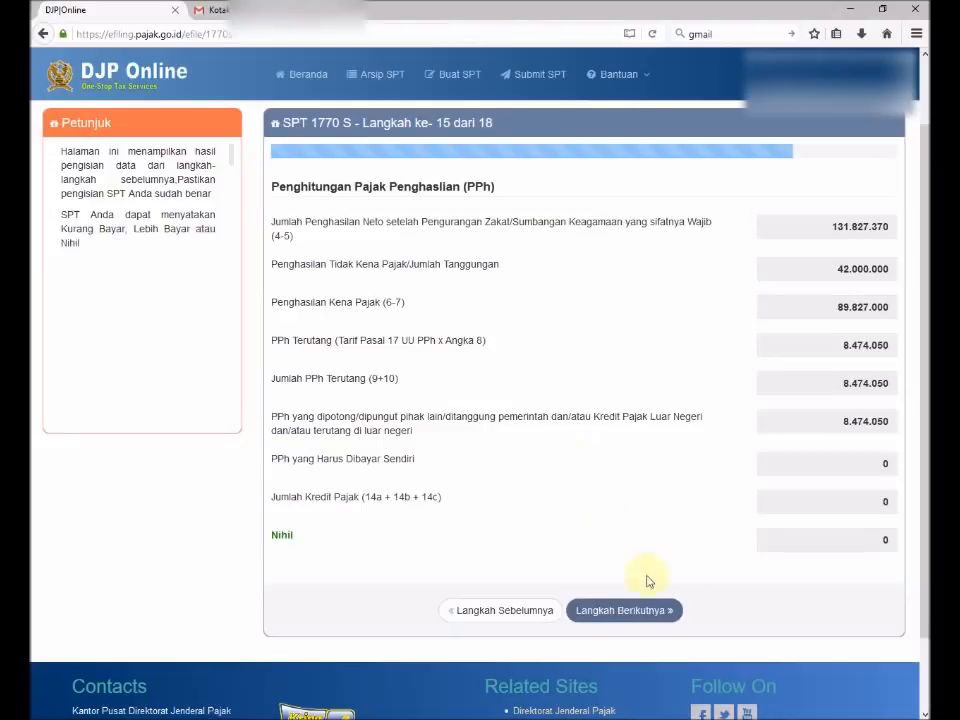
pyautogui.click(600, 618)
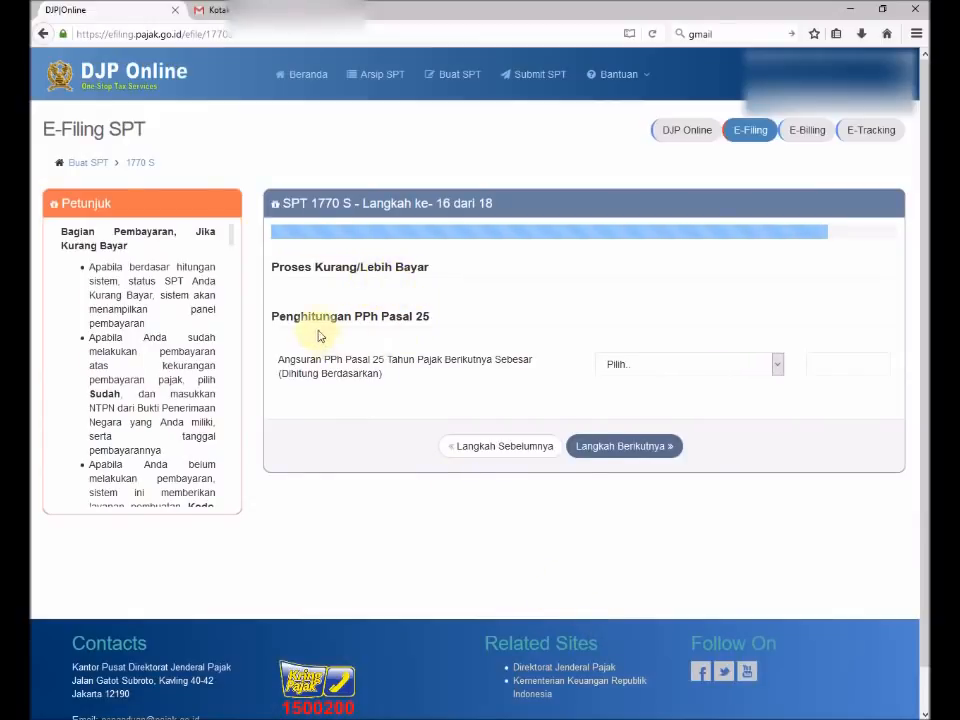
pyautogui.click(778, 364)
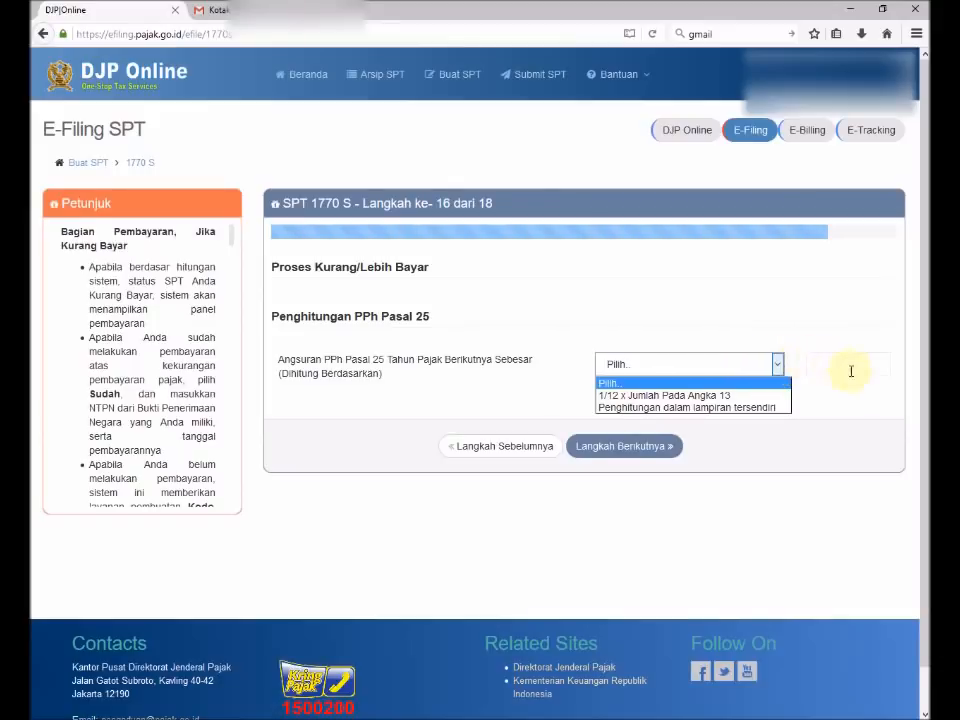
pyautogui.click(859, 401)
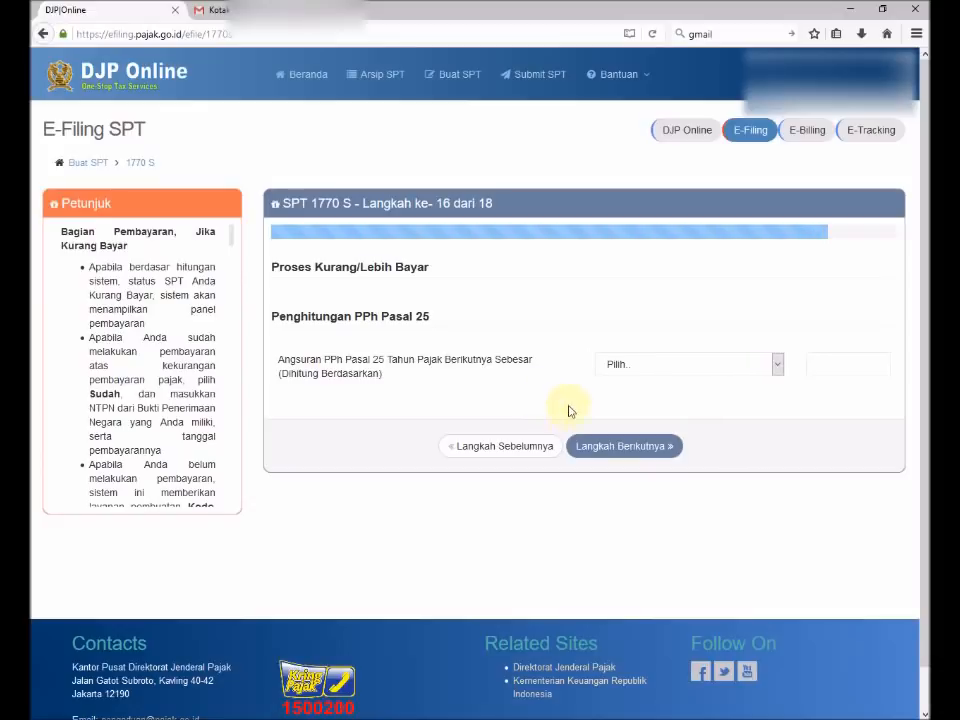
pyautogui.click(611, 450)
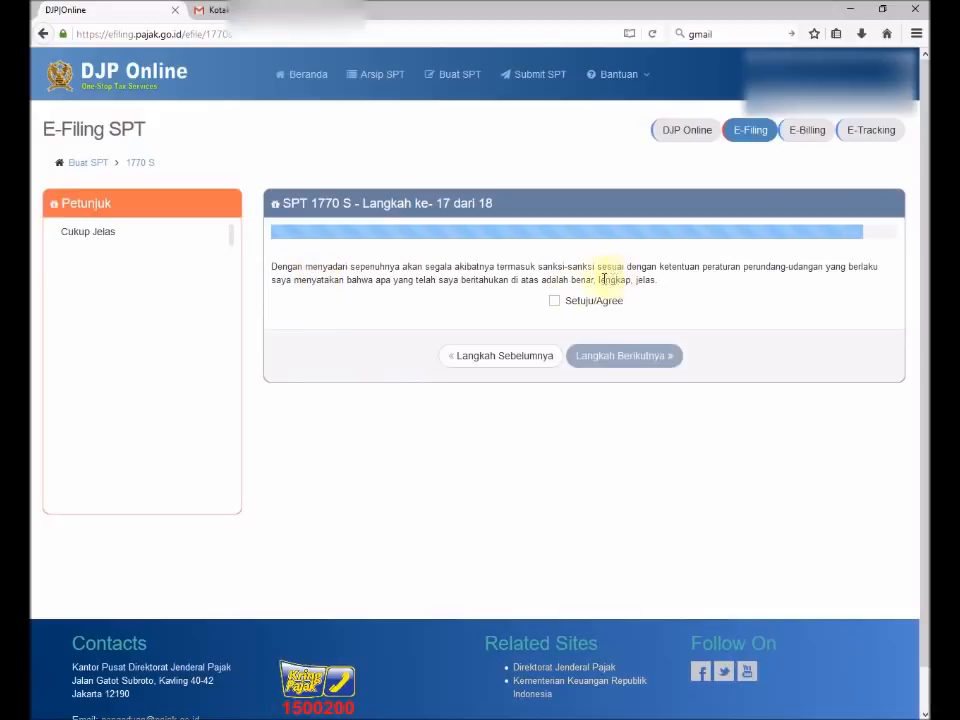
# Agree to the declaration and review the step 18 summary: 1770S, 2015, Nihil.
pyautogui.click(553, 301)
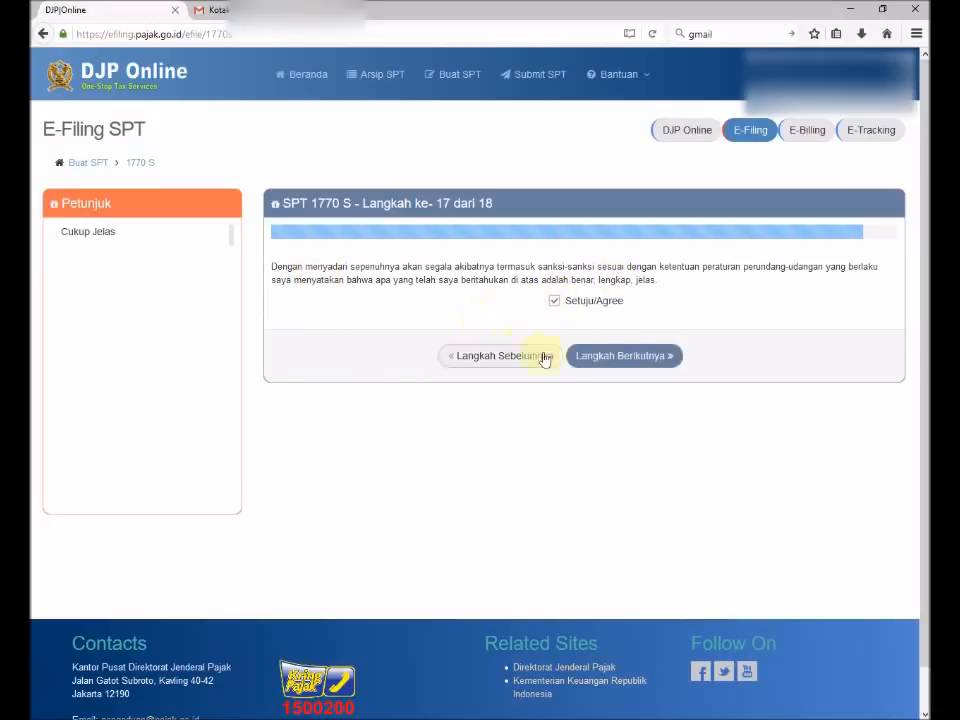
pyautogui.click(610, 358)
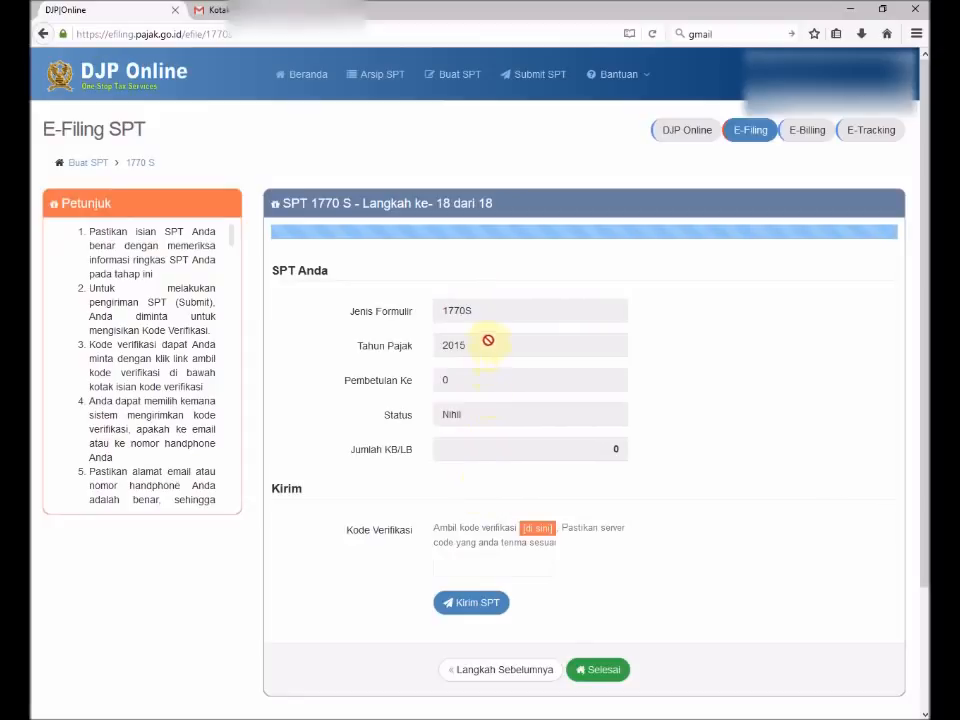
pyautogui.scroll(-2, 411, 459)
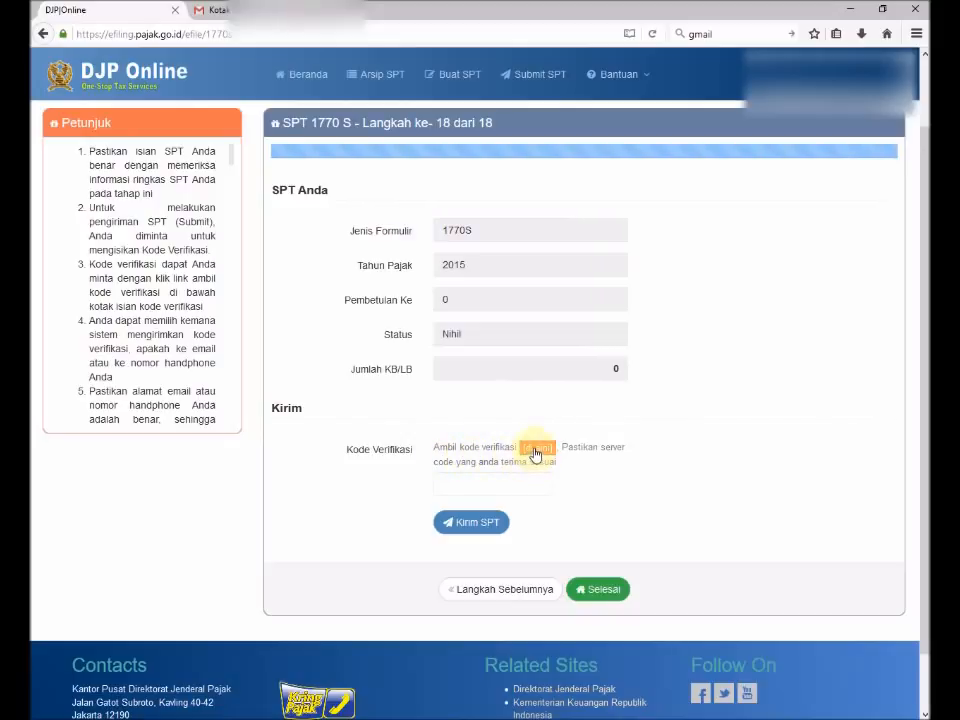
# Have the submission verification code sent by email, then switch to Gmail to read it.
pyautogui.click(535, 449)
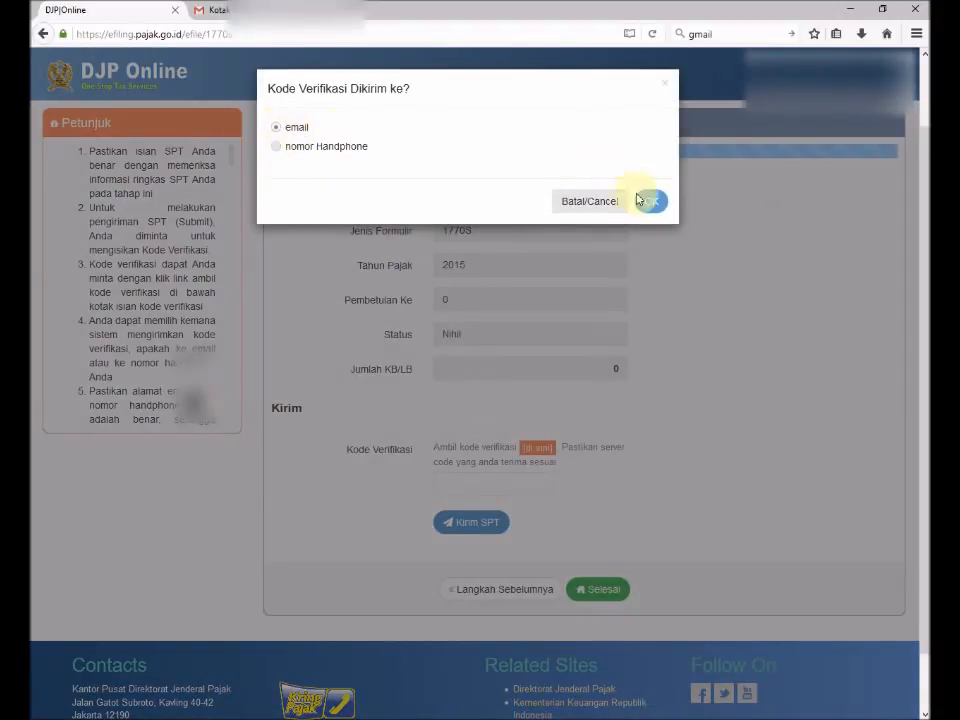
pyautogui.click(648, 204)
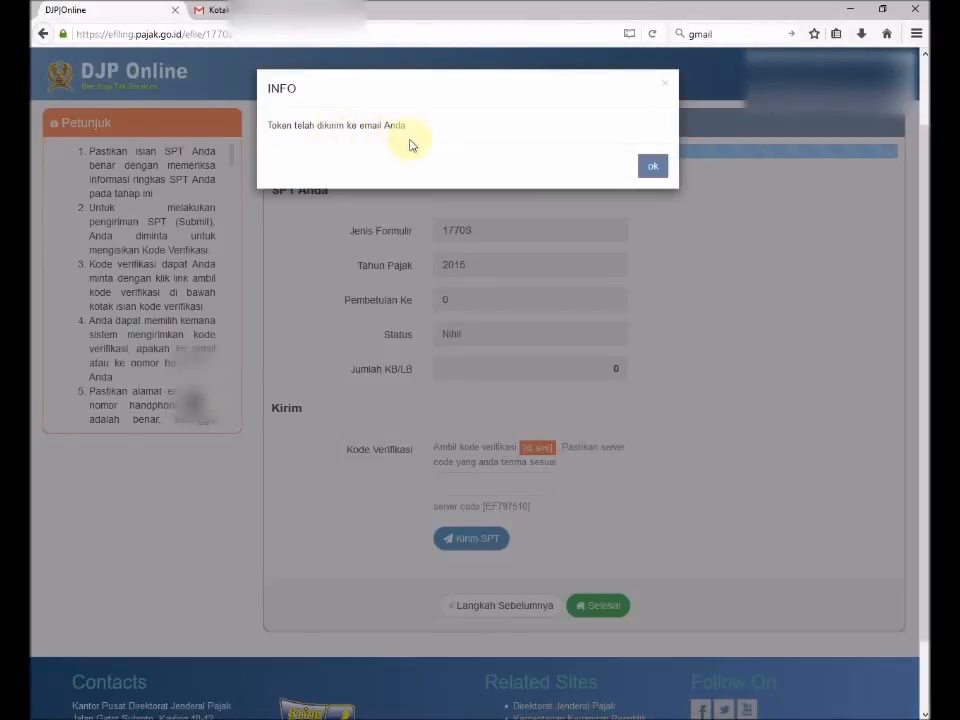
pyautogui.click(651, 172)
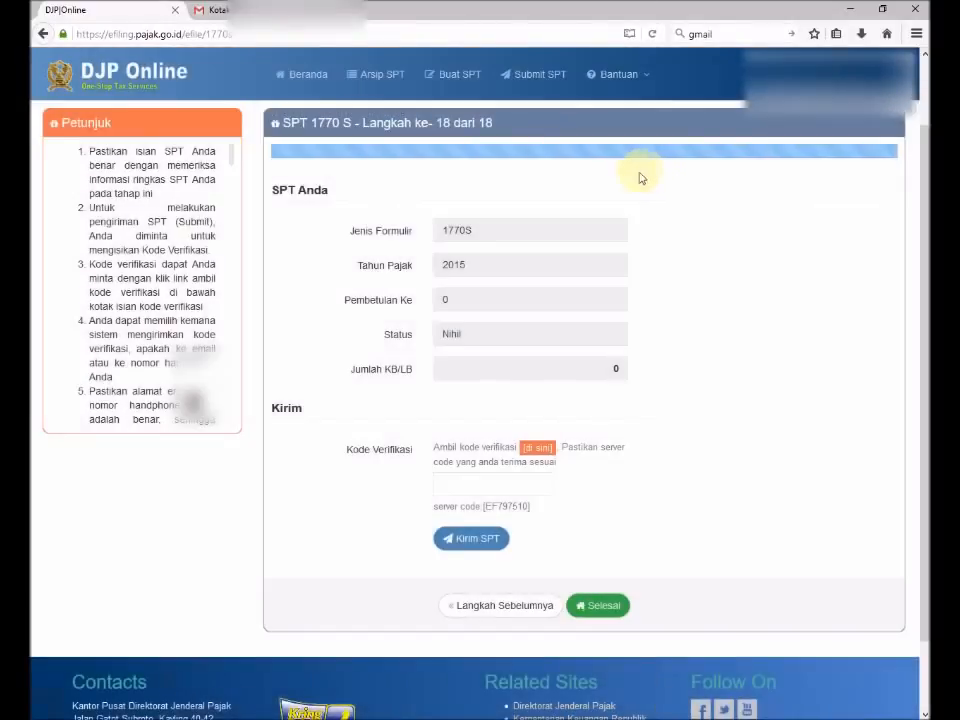
pyautogui.click(218, 10)
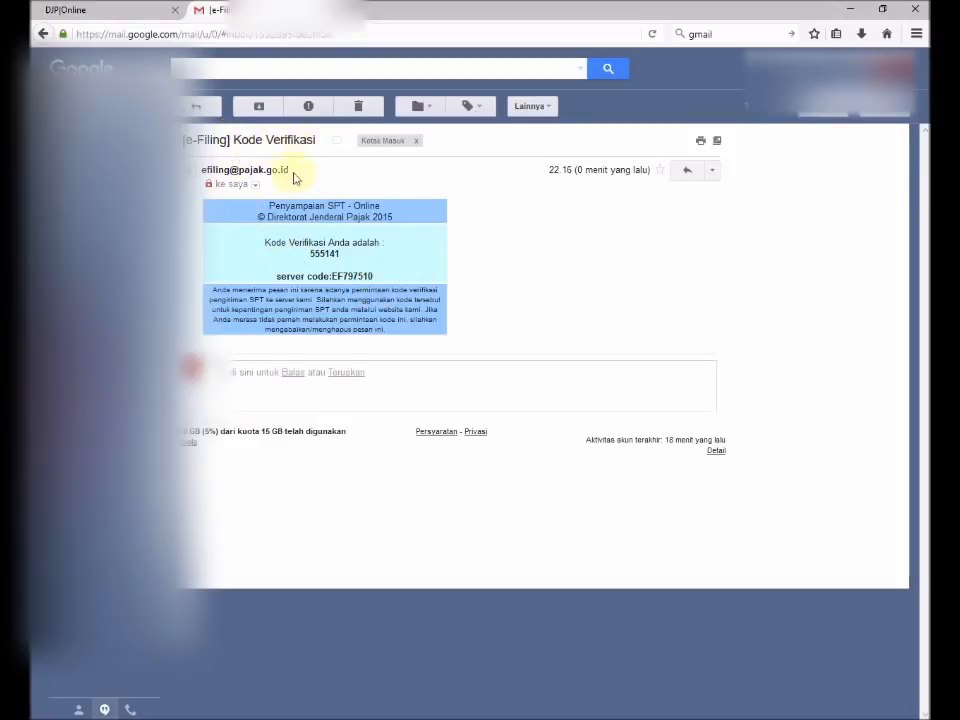
# Select the verification code in the DJP e-Filing email and return to DJP Online.
pyautogui.moveTo(248, 171)
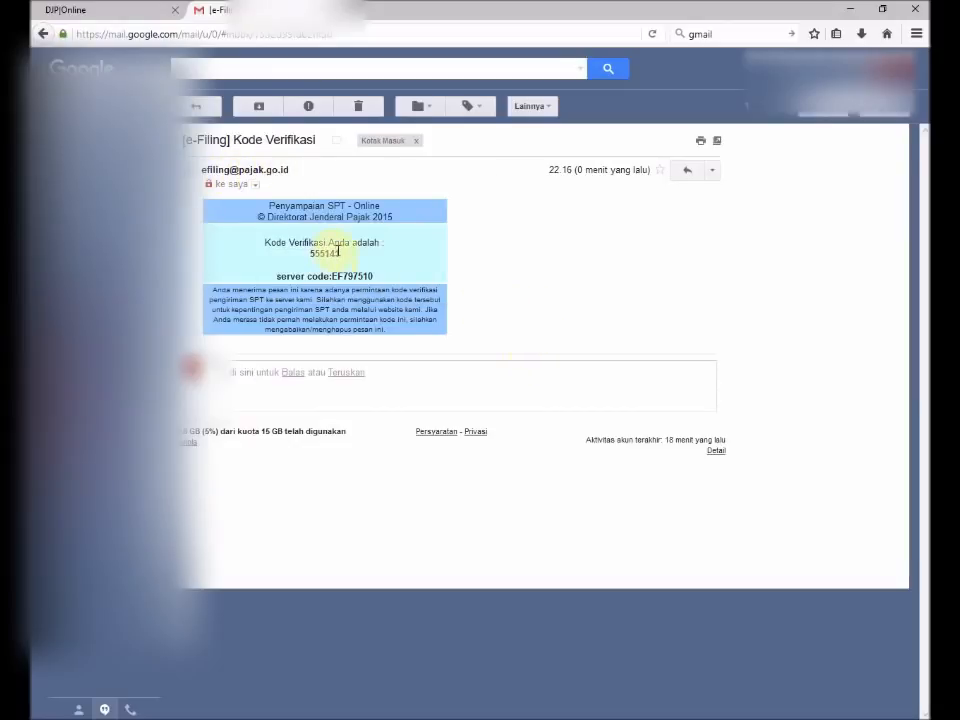
pyautogui.moveTo(341, 254); pyautogui.dragTo(311, 254)
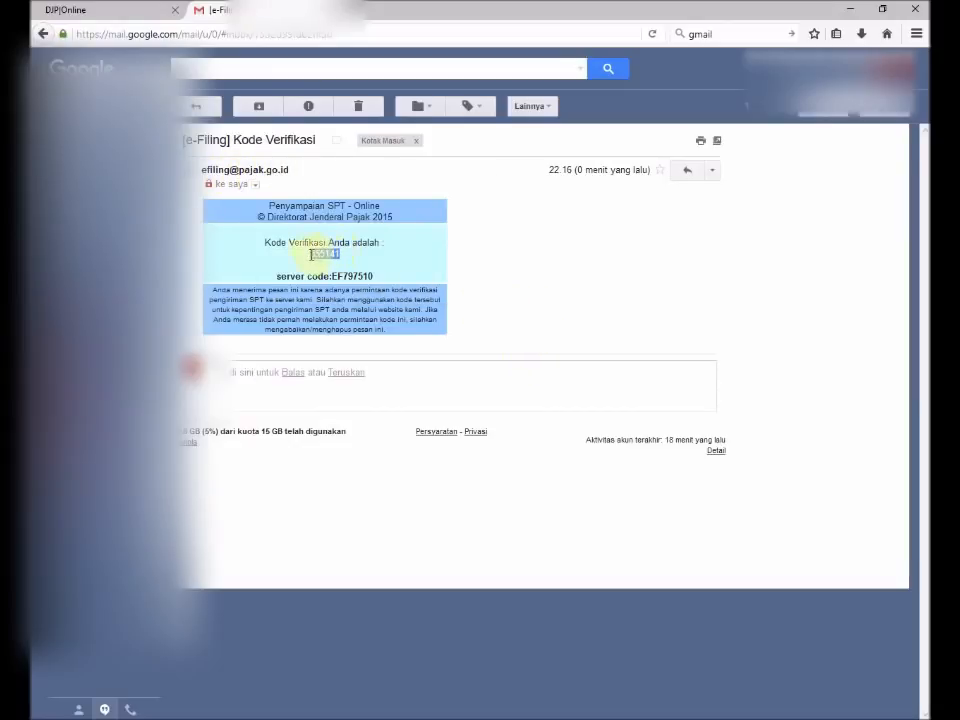
pyautogui.click(70, 8)
# Enter the emailed verification code, submit the 2015 1770S return, and rate the service Puas.
pyautogui.click(480, 484)
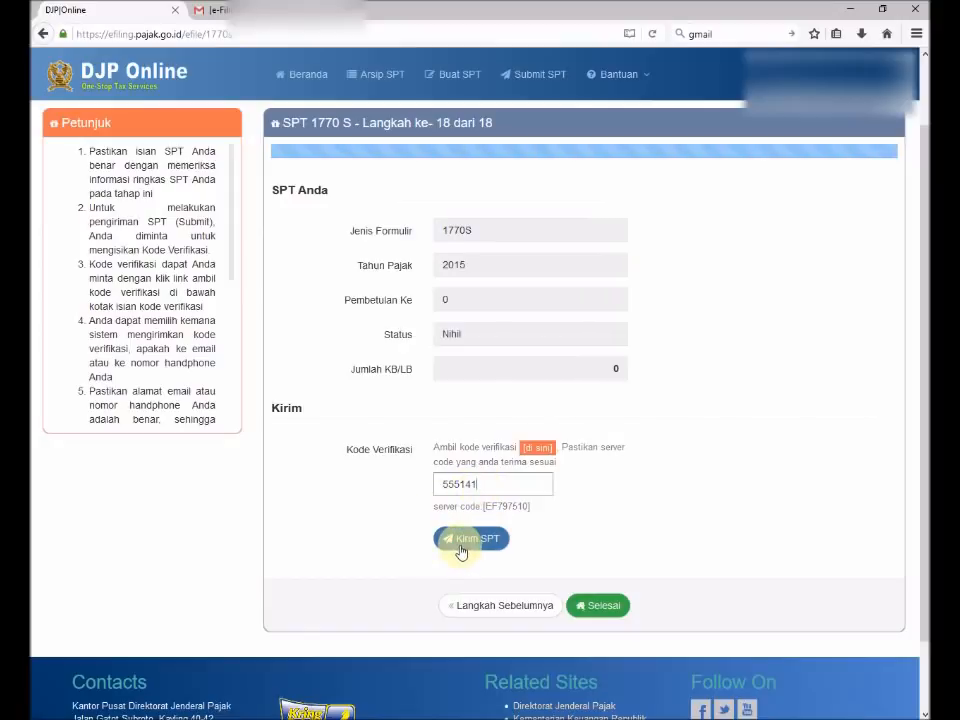
pyautogui.click(463, 545)
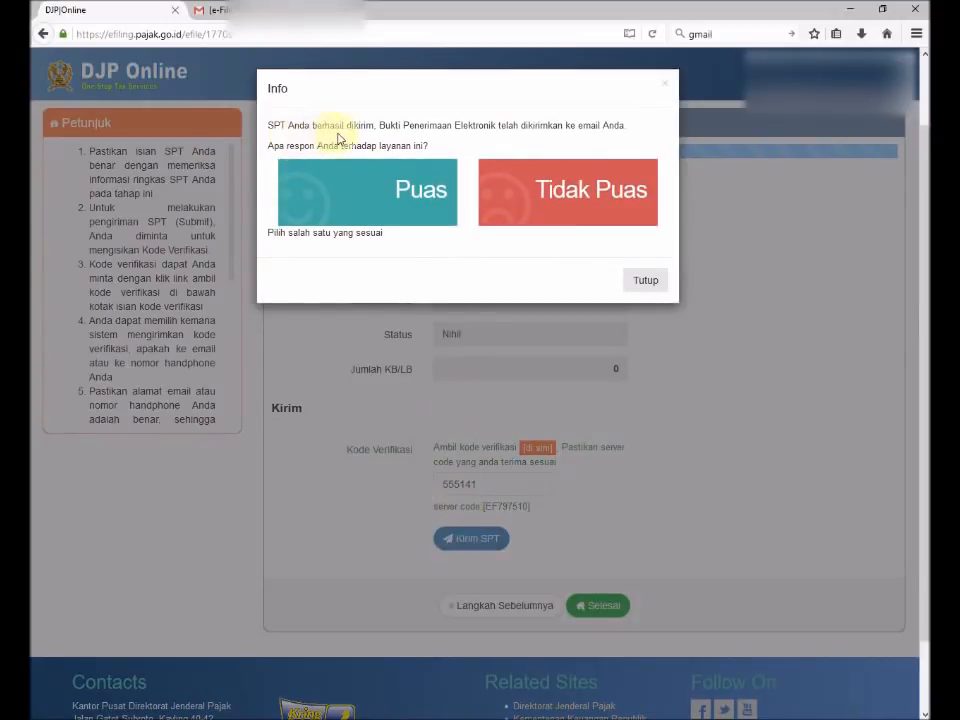
pyautogui.click(388, 195)
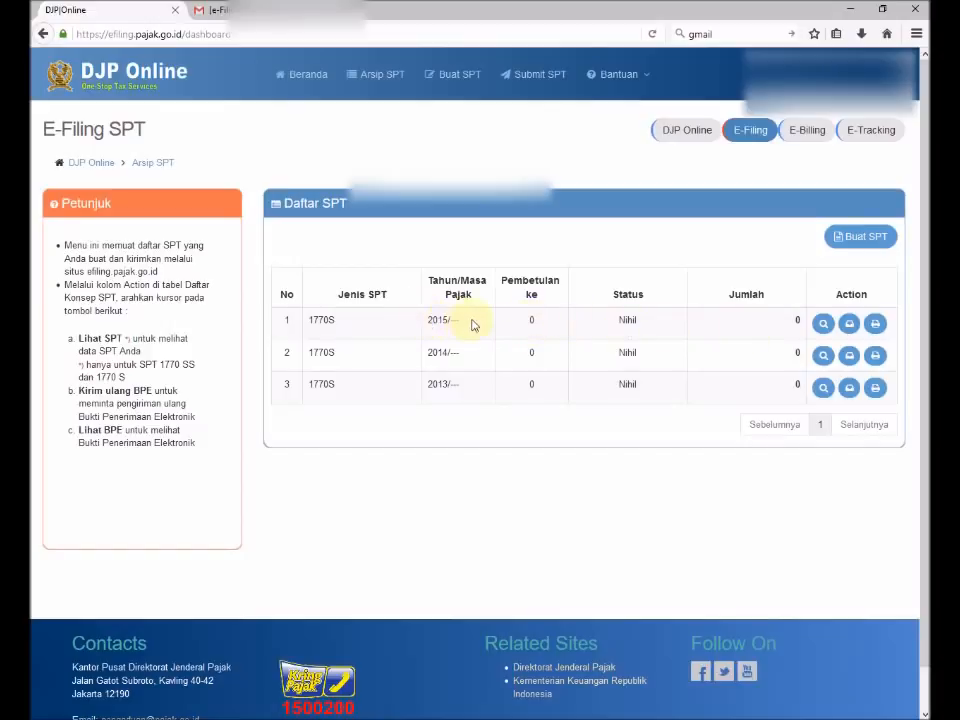
pyautogui.click(876, 326)
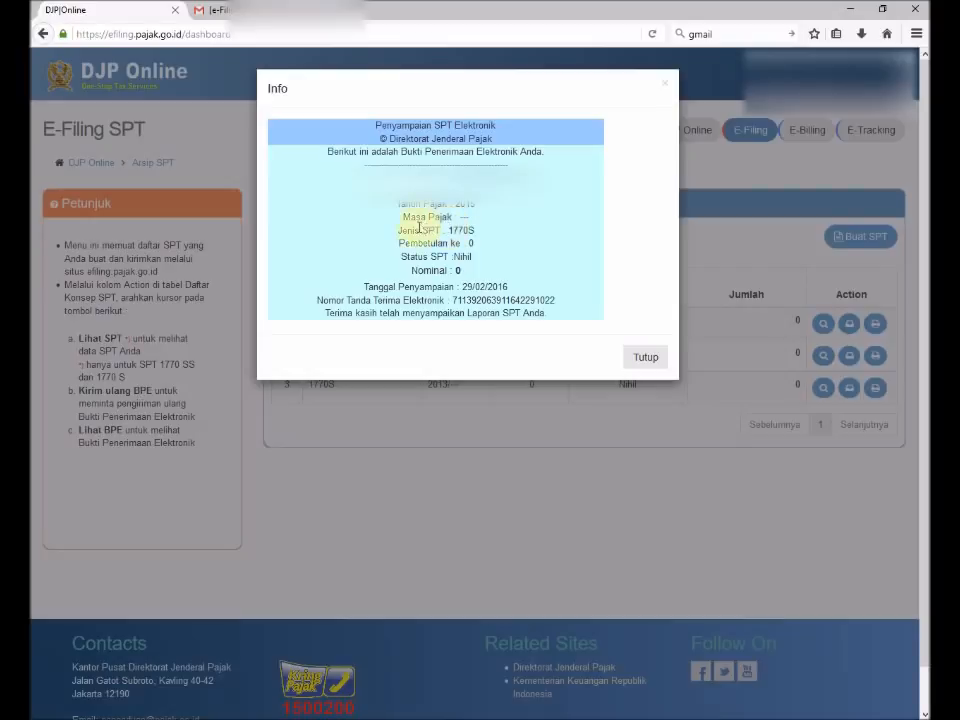
pyautogui.click(489, 668)
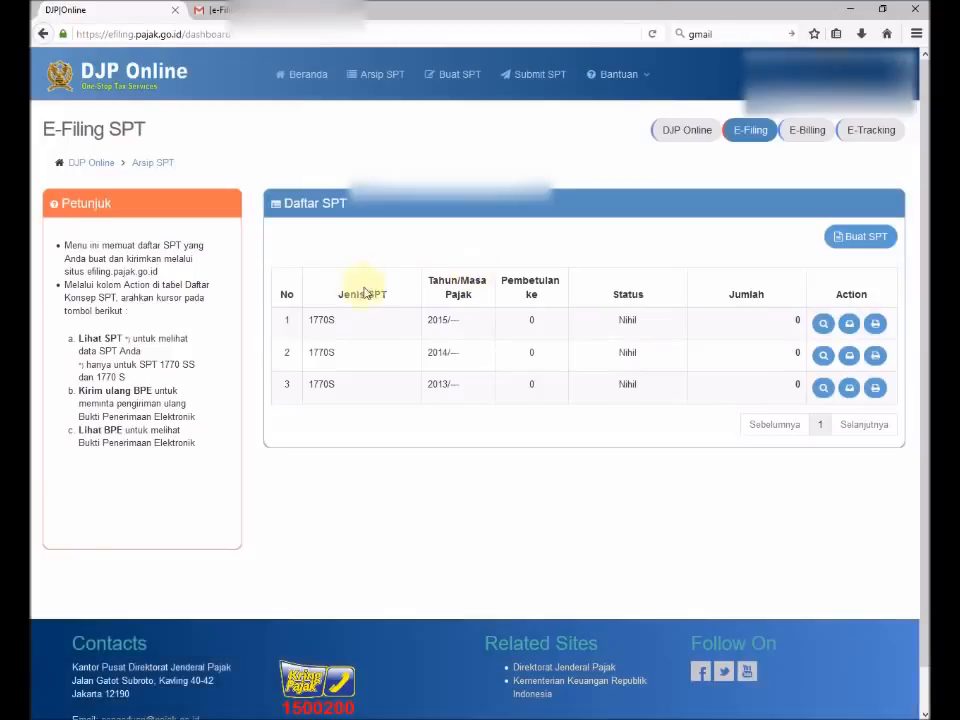